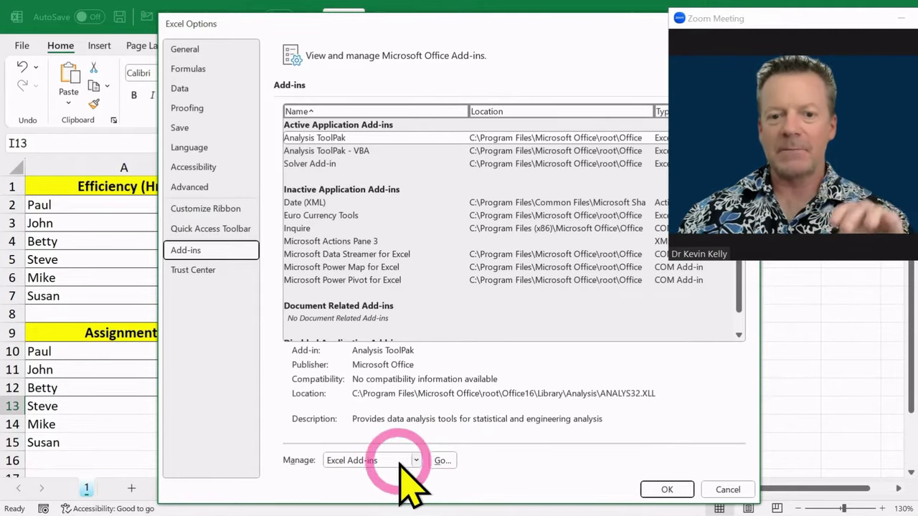
- Examine the active add-ins and the add-in types that can be managed in Excel Options
{"action": "left_click", "coordinate": [400, 463]}
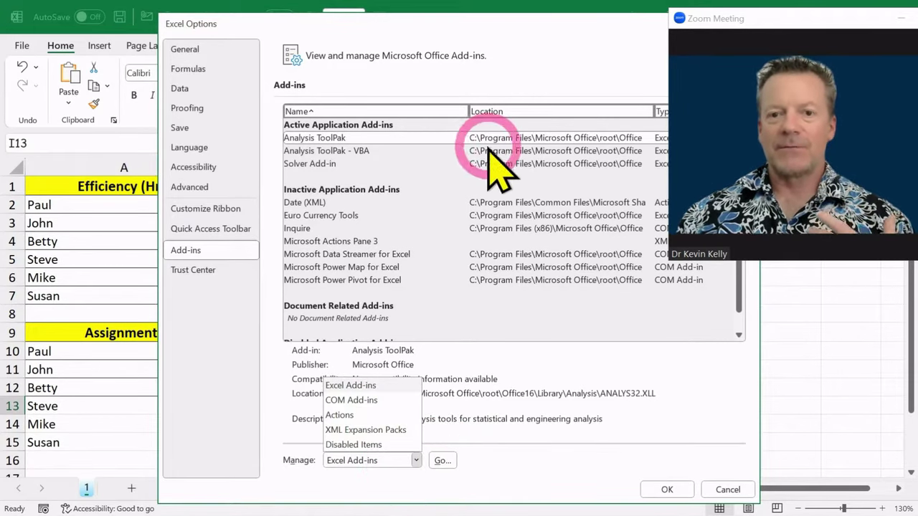
{"action": "left_click_drag", "start_coordinate": [727, 19], "coordinate": [750, 216]}
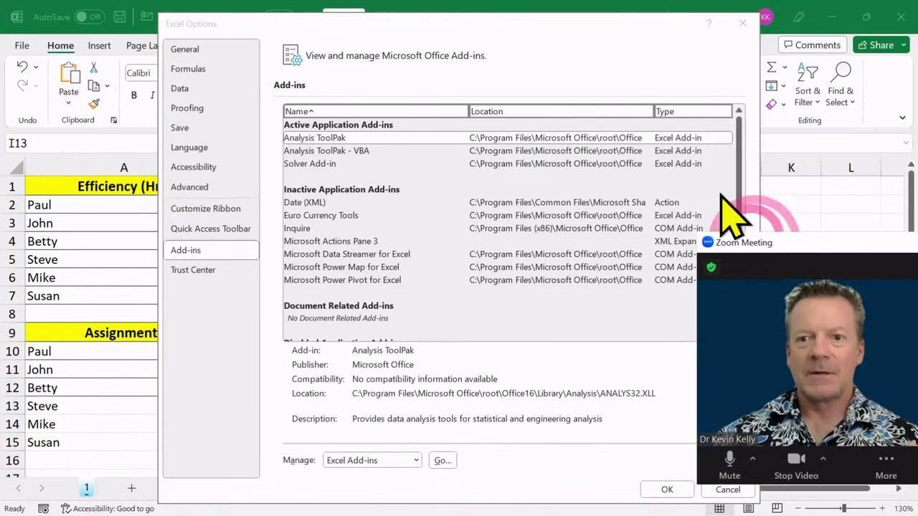
{"action": "left_click", "coordinate": [321, 138]}
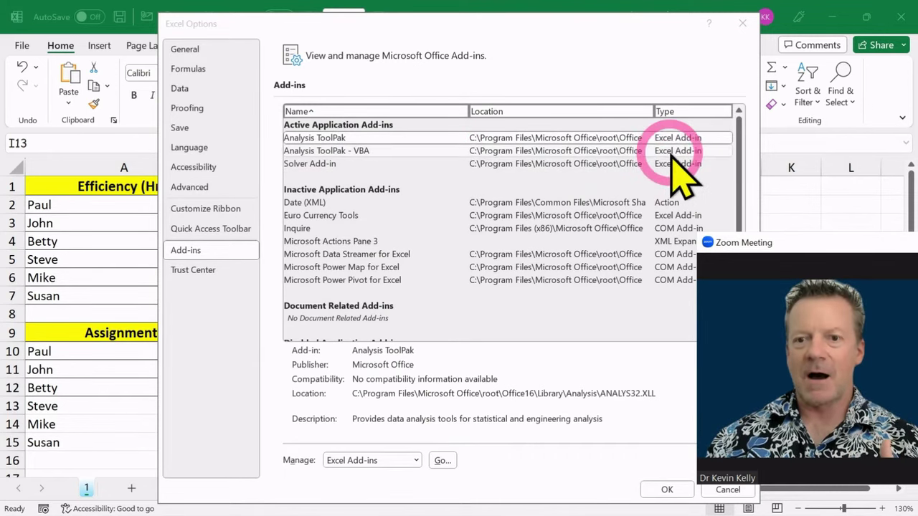
{"action": "left_click", "coordinate": [409, 461]}
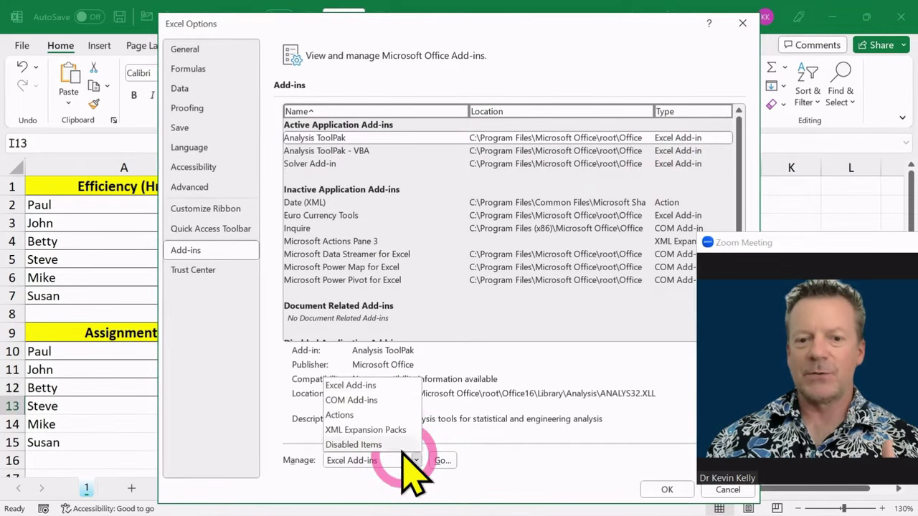
{"action": "left_click", "coordinate": [384, 401]}
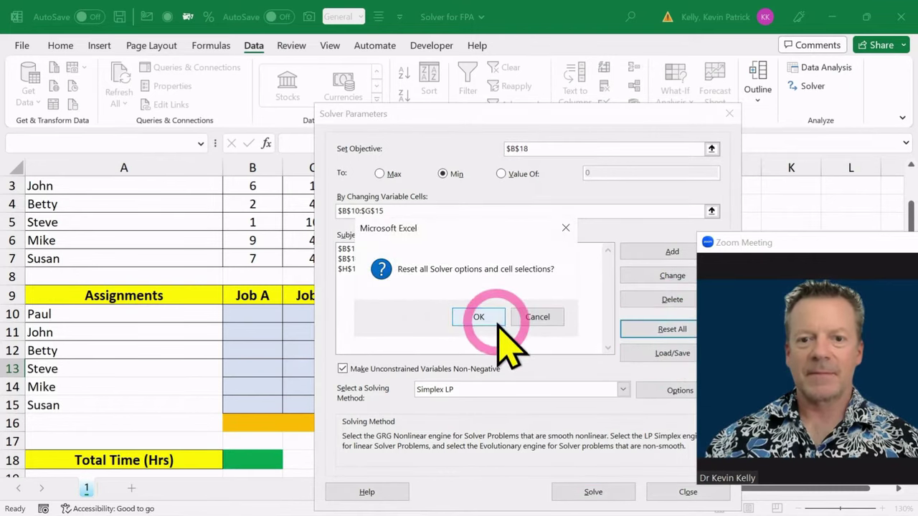
- Reset all Solver options and cell selections
{"action": "left_click", "coordinate": [495, 318]}
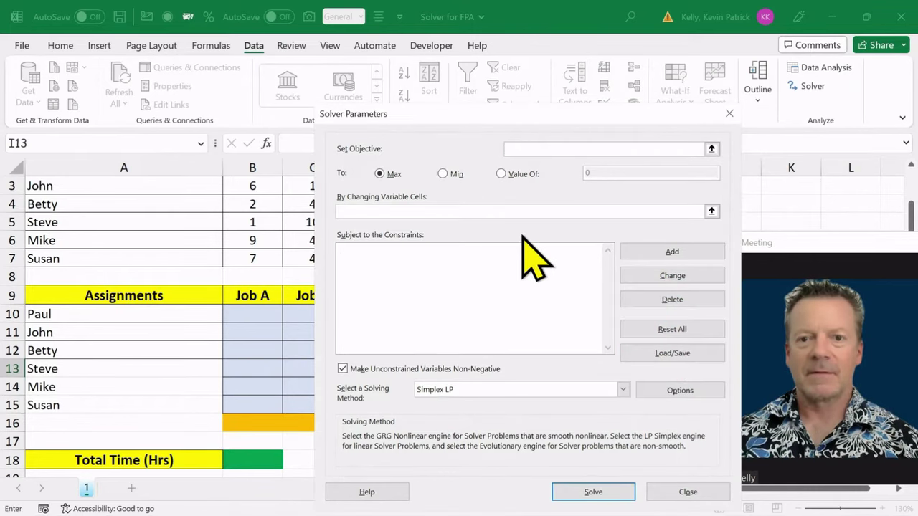
{"action": "left_click_drag", "start_coordinate": [494, 115], "coordinate": [439, 229]}
{"action": "left_click", "coordinate": [467, 299]}
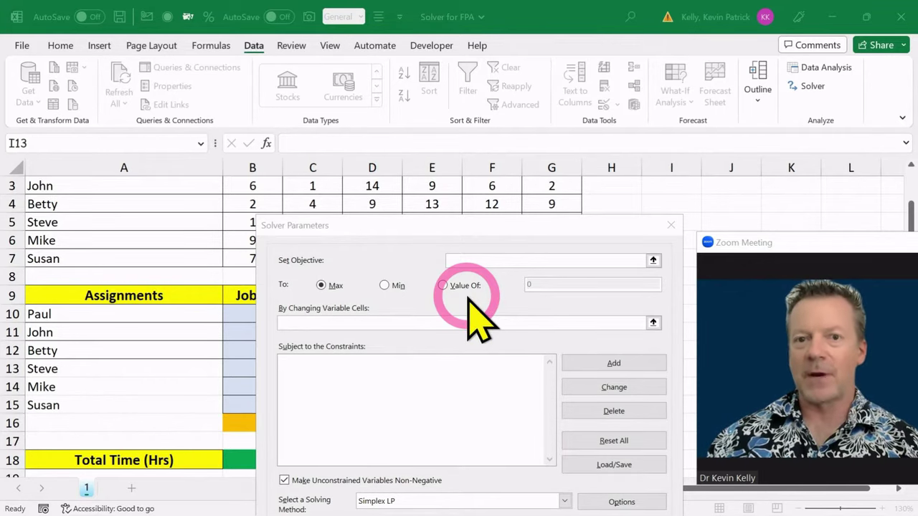
- Set the Solver objective to cell B18
{"action": "left_click", "coordinate": [546, 260]}
{"action": "left_click", "coordinate": [239, 459]}
{"action": "left_click_drag", "start_coordinate": [305, 225], "coordinate": [387, 186]}
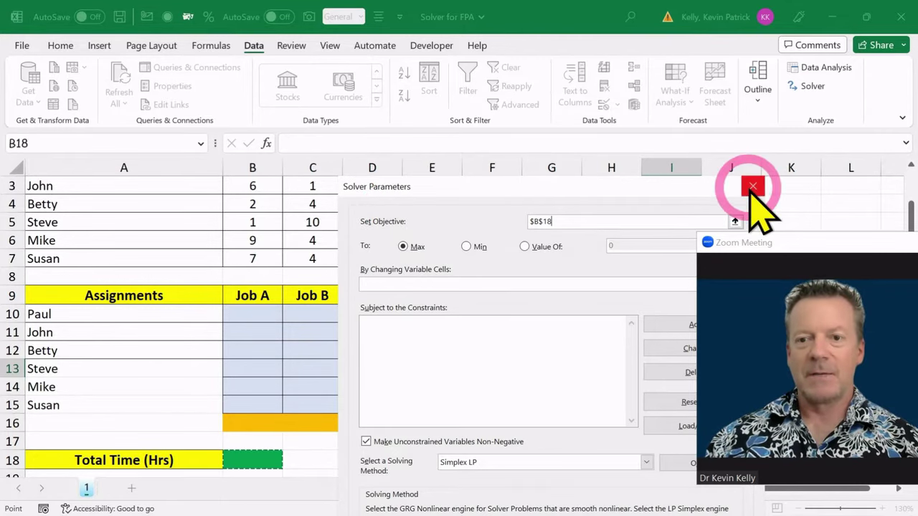
{"action": "left_click_drag", "start_coordinate": [691, 190], "coordinate": [561, 164]}
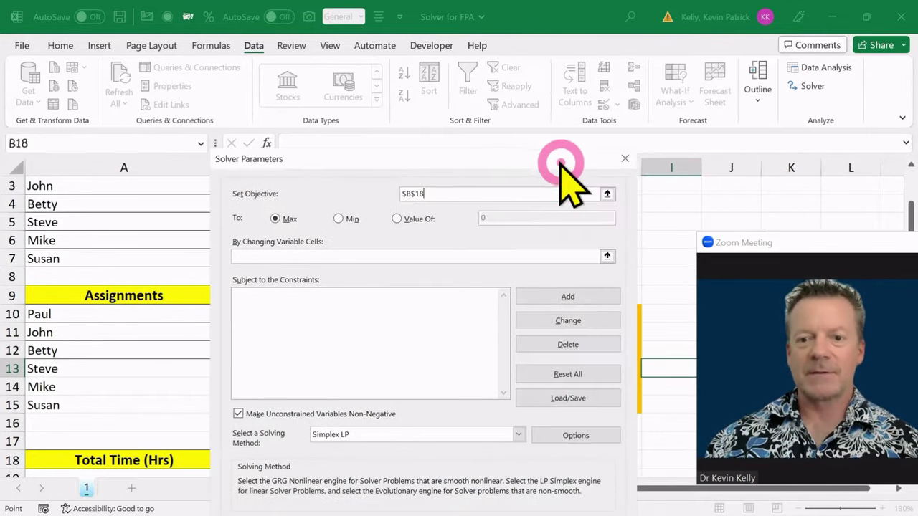
- Reset all Solver settings again and close the Solver parameters
{"action": "left_click", "coordinate": [563, 374]}
{"action": "left_click", "coordinate": [479, 317]}
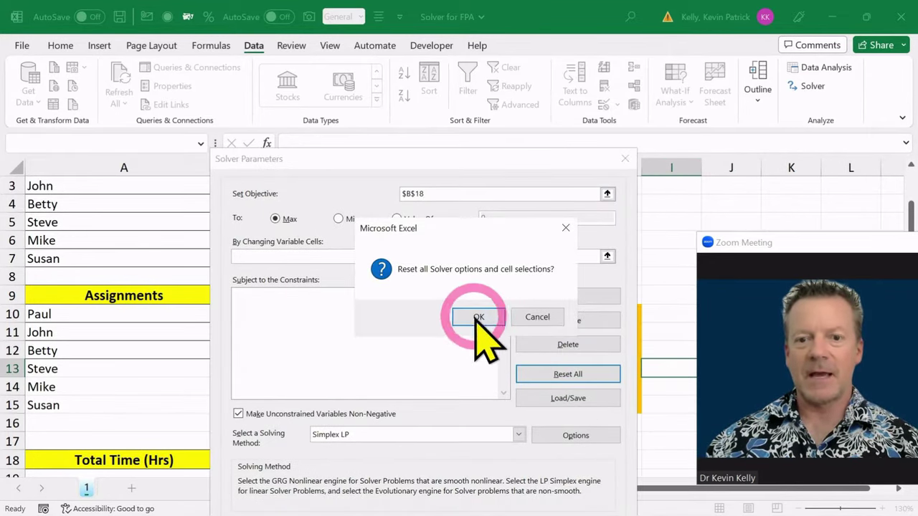
{"action": "left_click", "coordinate": [626, 160]}
- Enter 1 in cell B11 and 0 in cell C11 of the Assignments table as sample assignments
{"action": "scroll", "coordinate": [478, 282], "scroll_direction": "up", "scroll_amount": 1}
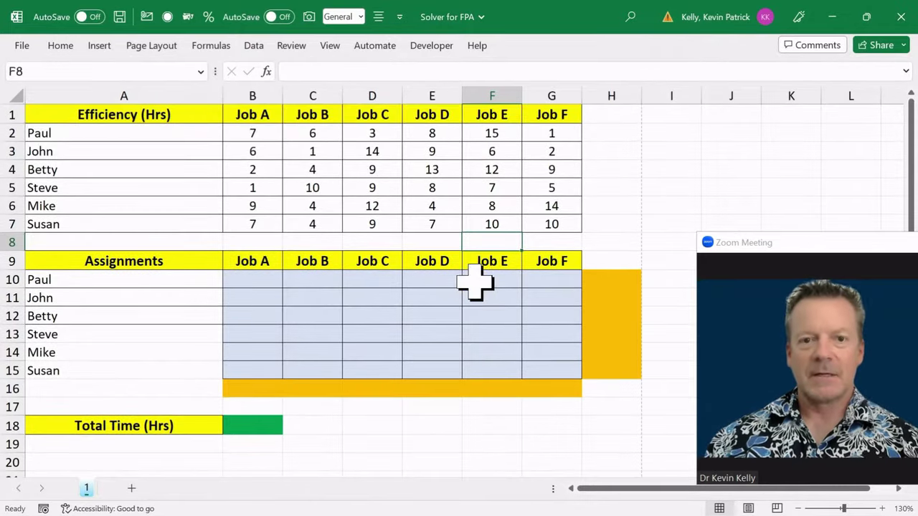
{"action": "left_click_drag", "start_coordinate": [139, 137], "coordinate": [139, 219]}
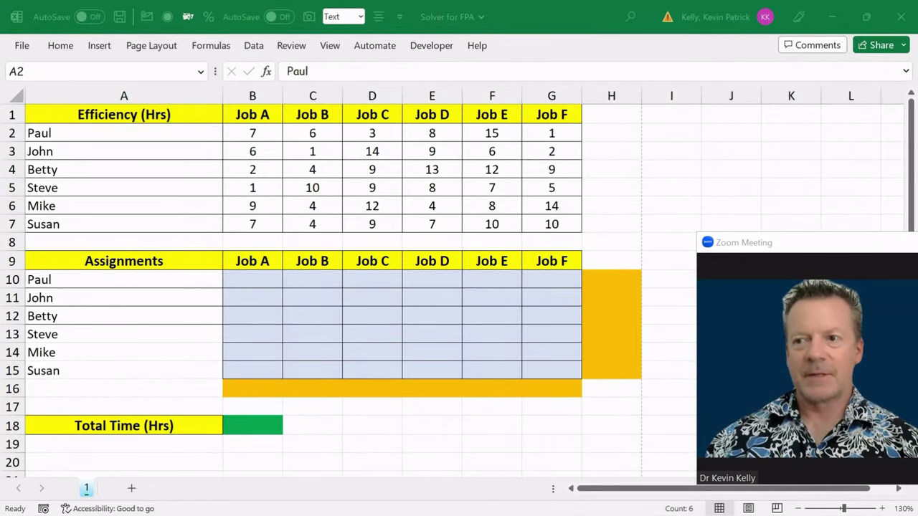
{"action": "left_click", "coordinate": [252, 298]}
{"action": "type", "text": "1"}
{"action": "key", "text": "Return"}
{"action": "left_click", "coordinate": [313, 297]}
{"action": "type", "text": "0"}
{"action": "key", "text": "Return"}
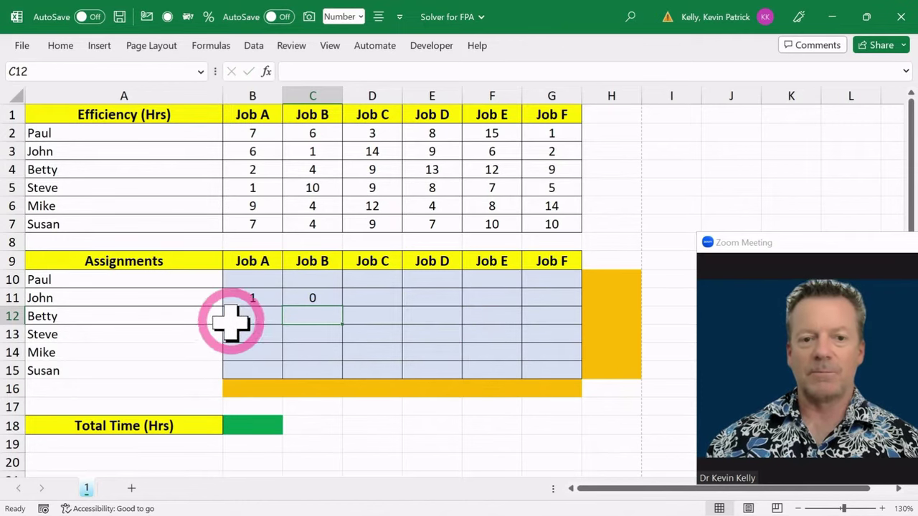
- Clear cells B10:C11 of the Assignments table and select the whole assignment range B10:G15
{"action": "left_click", "coordinate": [248, 299]}
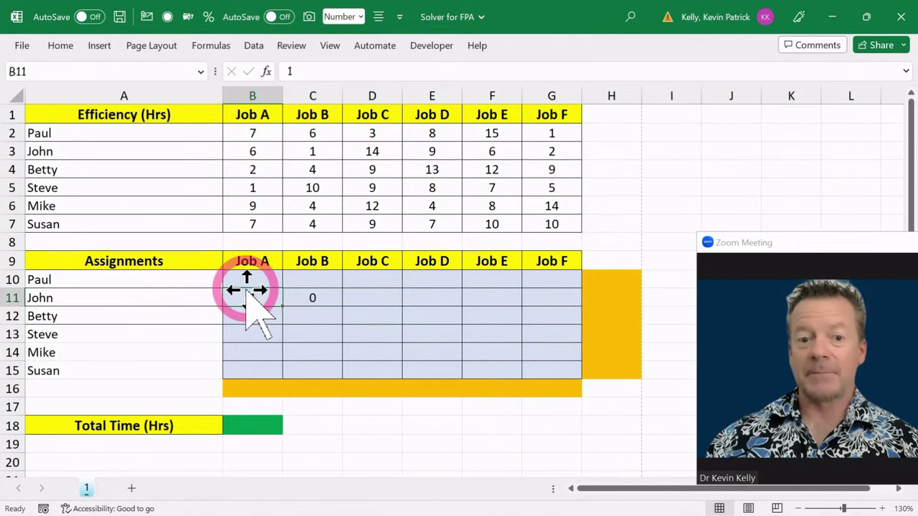
{"action": "left_click_drag", "start_coordinate": [253, 281], "coordinate": [308, 299]}
{"action": "key", "text": "Delete"}
{"action": "left_click_drag", "start_coordinate": [260, 279], "coordinate": [526, 368]}
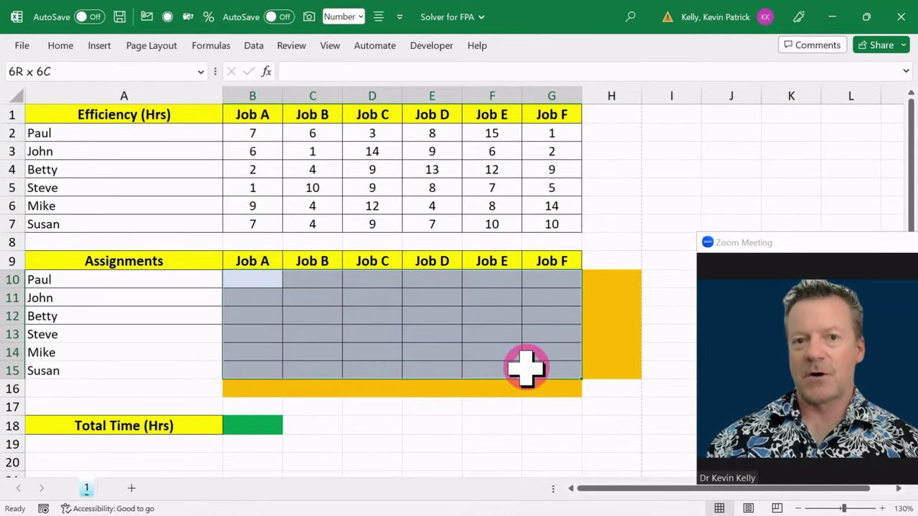
{"action": "left_click_drag", "start_coordinate": [526, 368], "coordinate": [527, 367]}
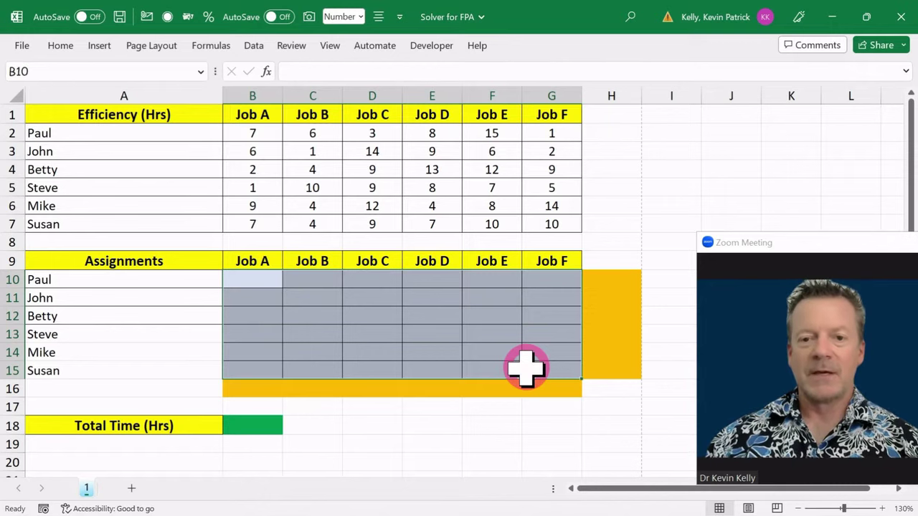
- Enter the row total formula =SUM(B10:G10) in cell H10
{"action": "left_click", "coordinate": [594, 284]}
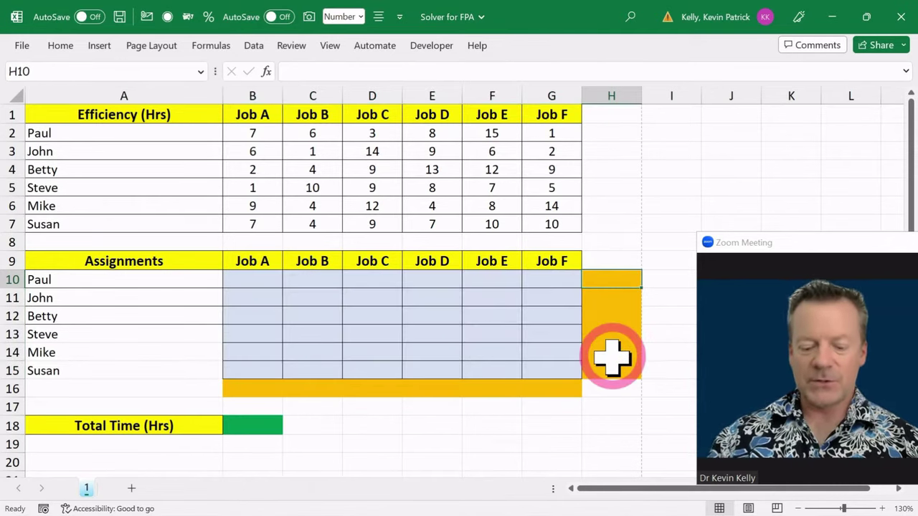
{"action": "key", "text": "alt"}
{"action": "key", "text": "alt+="}
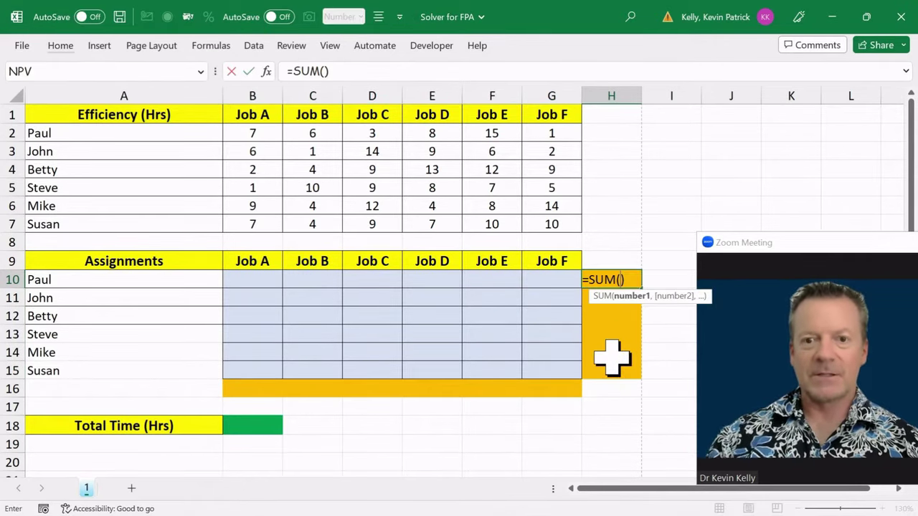
{"action": "key", "text": "Left"}
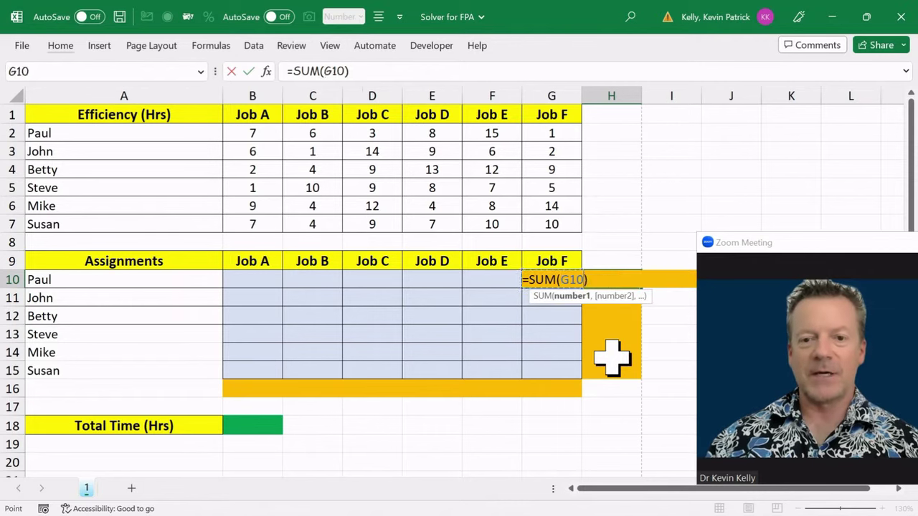
{"action": "key", "text": "shift+Left"}
{"action": "key", "text": "shift+Left"}
{"action": "key", "text": "shift+Left"}
{"action": "key", "text": "shift+Left"}
{"action": "key", "text": "shift+Left"}
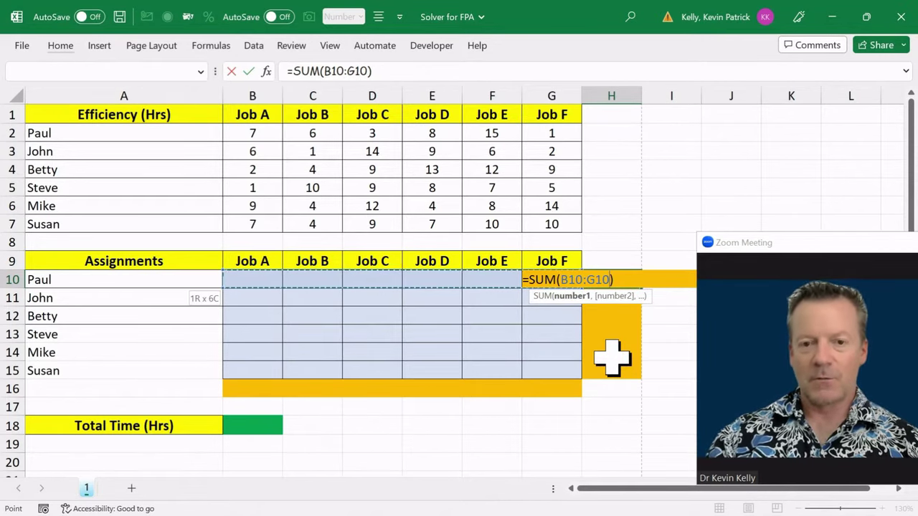
{"action": "type", "text": ")"}
{"action": "key", "text": "Return"}
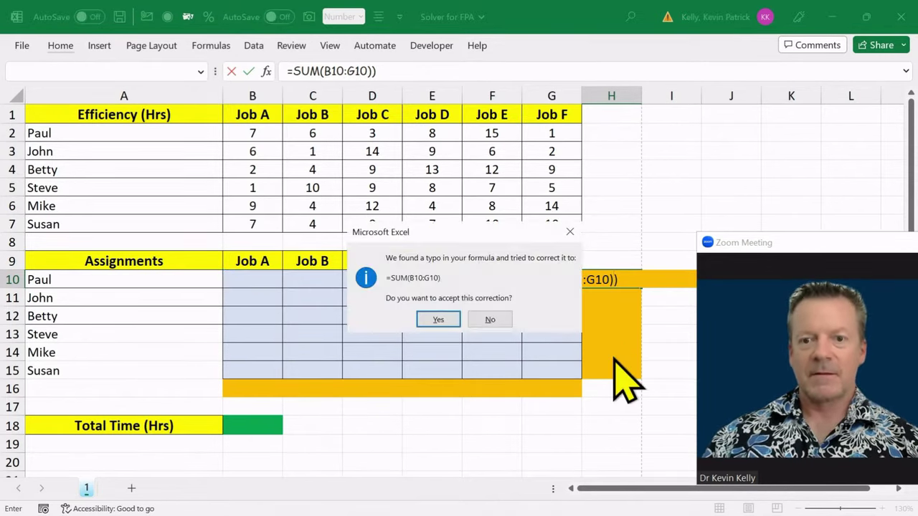
{"action": "key", "text": "Return"}
- Enter test values of 1 for Job D in cell E10 and Job F in cell G10
{"action": "key", "text": "Right"}
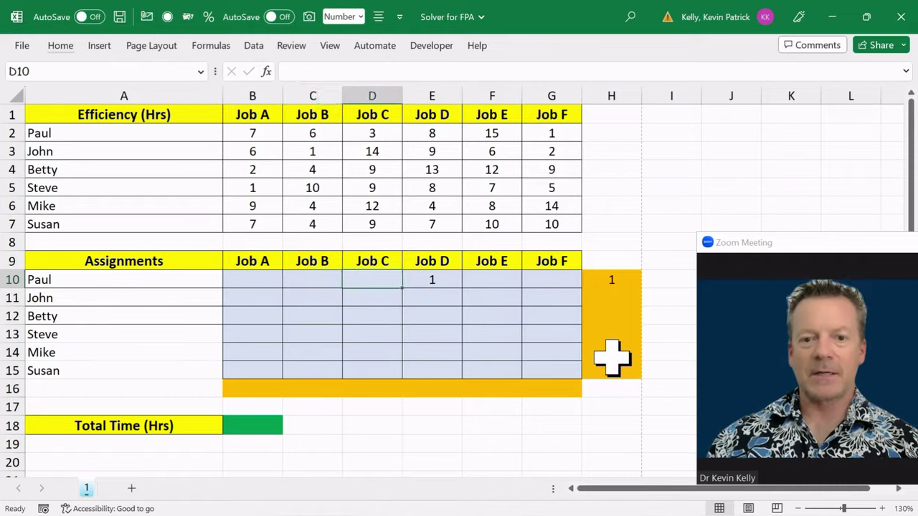
{"action": "key", "text": "Right"}
{"action": "key", "text": "Right"}
{"action": "key", "text": "Right"}
{"action": "type", "text": "1"}
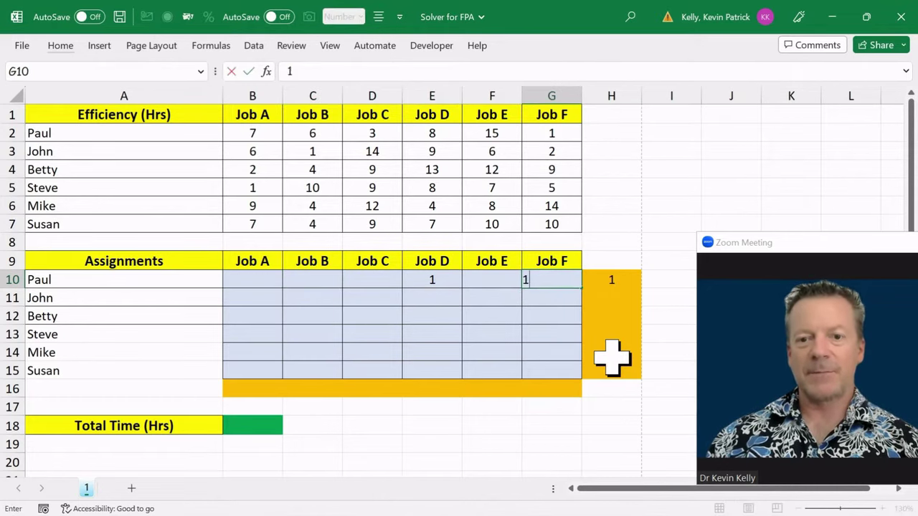
{"action": "key", "text": "Return"}
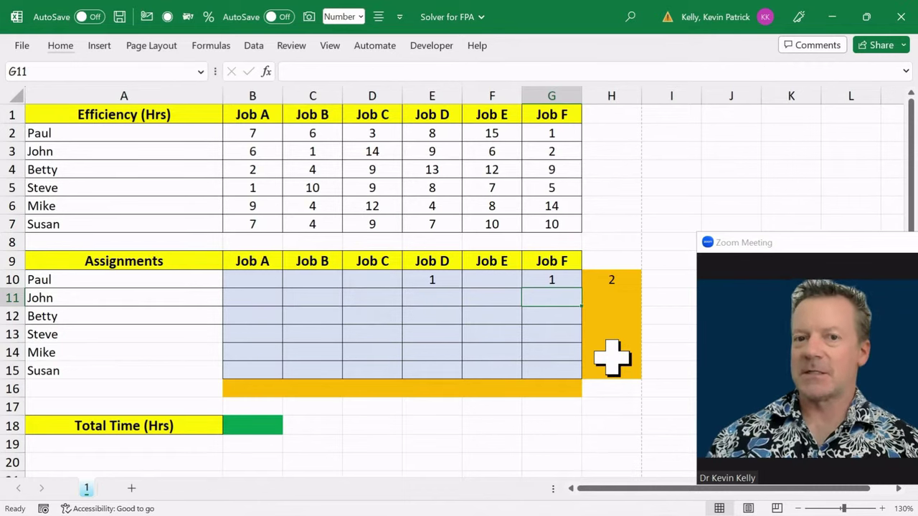
- Fill the row total formula from H10 down through H15
{"action": "key", "text": "Up"}
{"action": "key", "text": "Right"}
{"action": "key", "text": "shift+Down"}
{"action": "key", "text": "shift+Down"}
{"action": "key", "text": "shift+Down"}
{"action": "key", "text": "shift+Down"}
{"action": "key", "text": "shift+Down"}
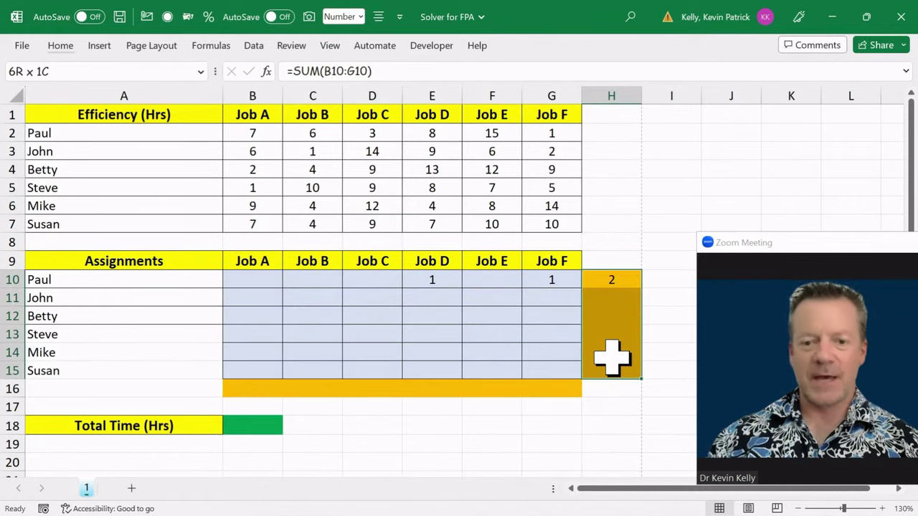
{"action": "key", "text": "ctrl+d"}
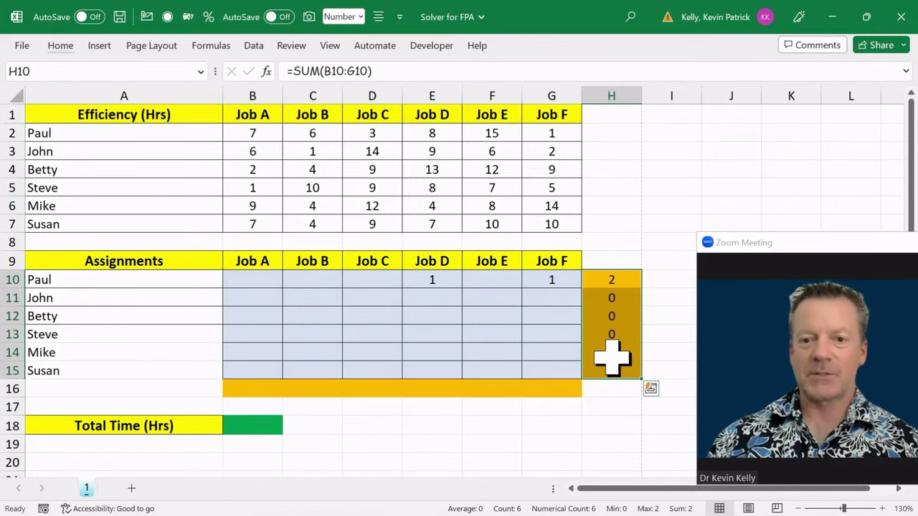
- Enter the Job A column total formula =SUM(B10:B15) in cell B16
{"action": "key", "text": "Left"}
{"action": "key", "text": "Left"}
{"action": "key", "text": "Left"}
{"action": "key", "text": "Left"}
{"action": "key", "text": "Left"}
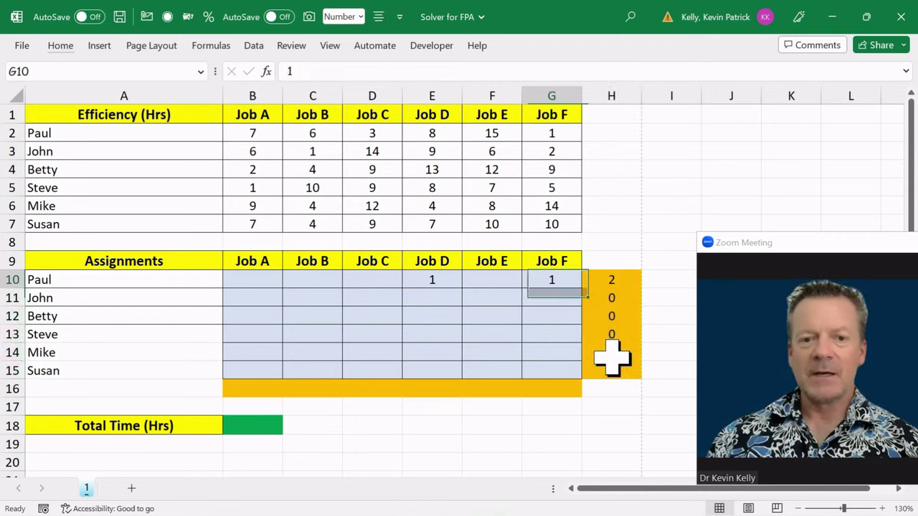
{"action": "key", "text": "Down"}
{"action": "key", "text": "Down"}
{"action": "key", "text": "Down"}
{"action": "key", "text": "Down"}
{"action": "key", "text": "Down"}
{"action": "key", "text": "Down"}
{"action": "key", "text": "Left"}
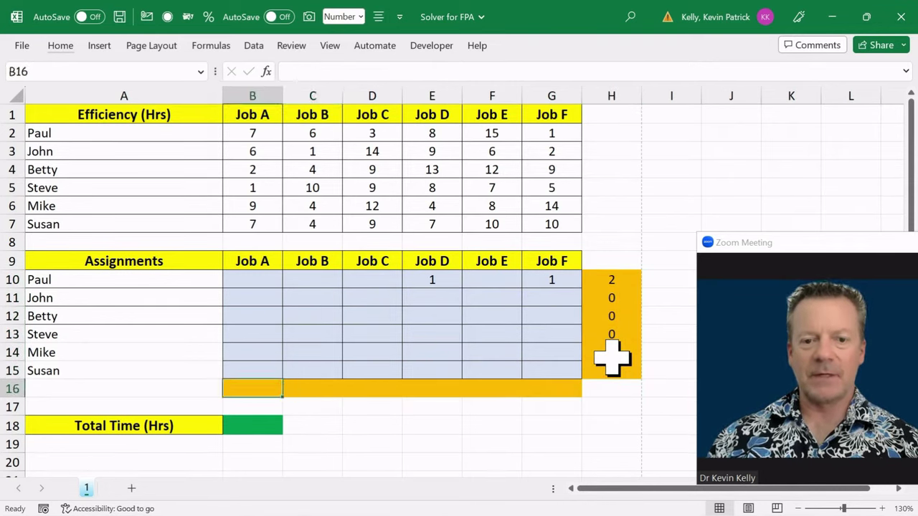
{"action": "key", "text": "alt+equal"}
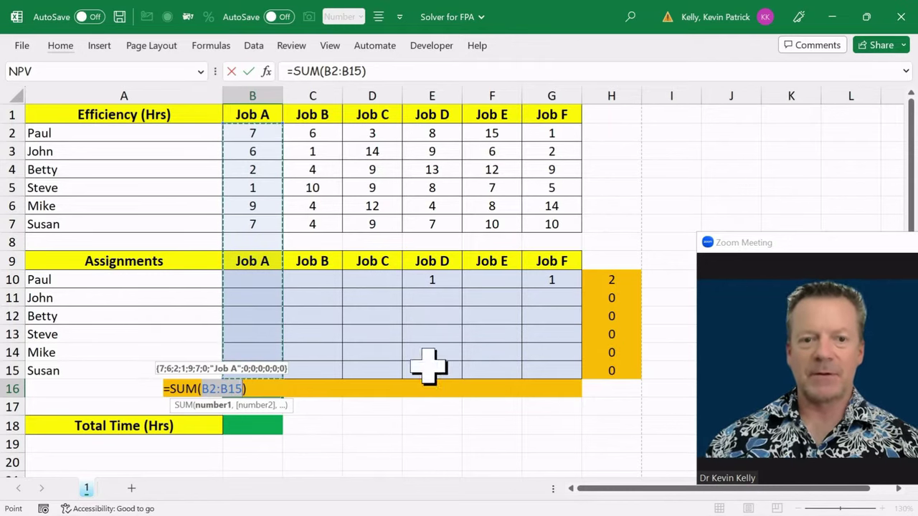
{"action": "left_click_drag", "start_coordinate": [246, 281], "coordinate": [242, 369]}
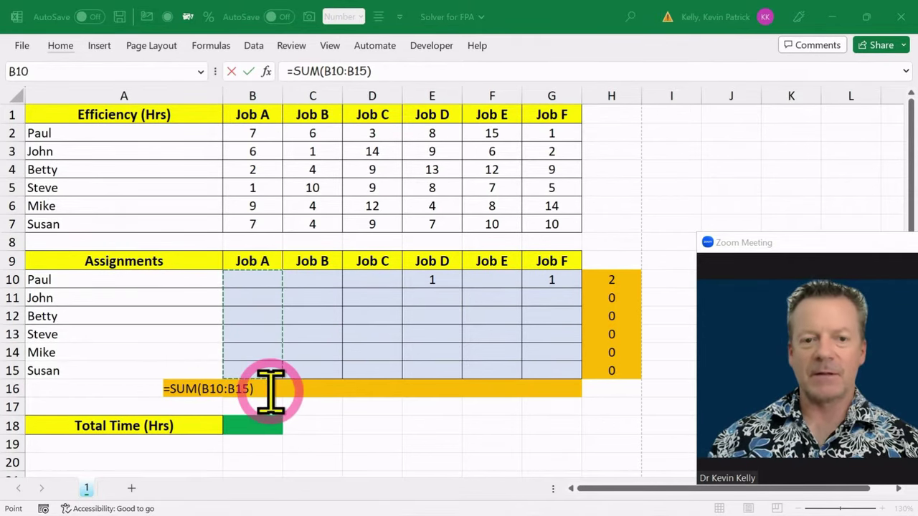
{"action": "key", "text": "Return"}
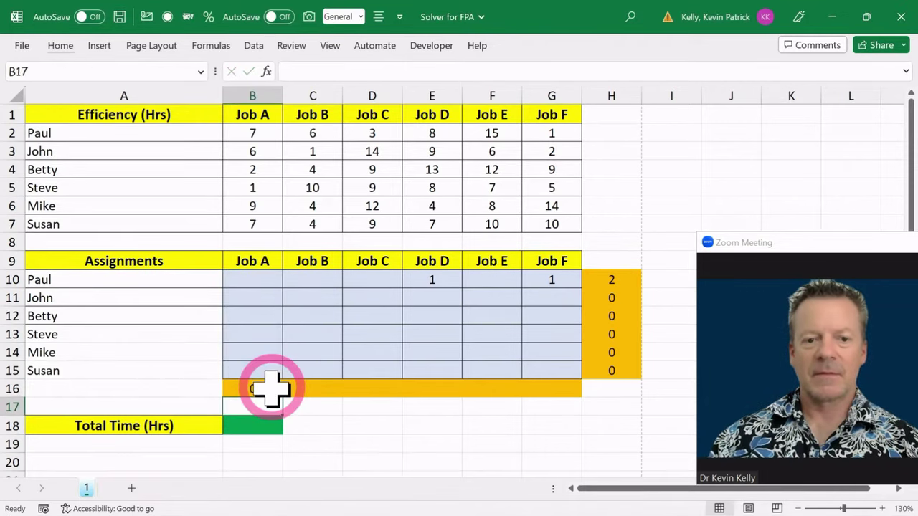
- Fill the column total formula from B16 across to G16
{"action": "left_click", "coordinate": [271, 389]}
{"action": "key", "text": "shift+Right"}
{"action": "key", "text": "shift+Right"}
{"action": "key", "text": "shift+Right"}
{"action": "key", "text": "shift+Right"}
{"action": "key", "text": "shift+Right"}
{"action": "key", "text": "ctrl+r"}
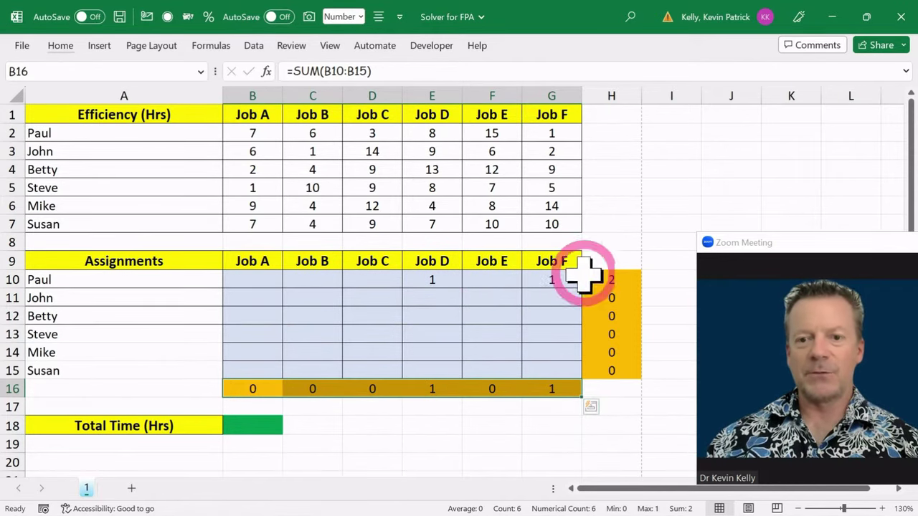
- Clear the Job F test value in G10 and enter 1 diagonally in B10, C11, D12, E13, F14 and G15
{"action": "left_click", "coordinate": [565, 282]}
{"action": "key", "text": "Delete"}
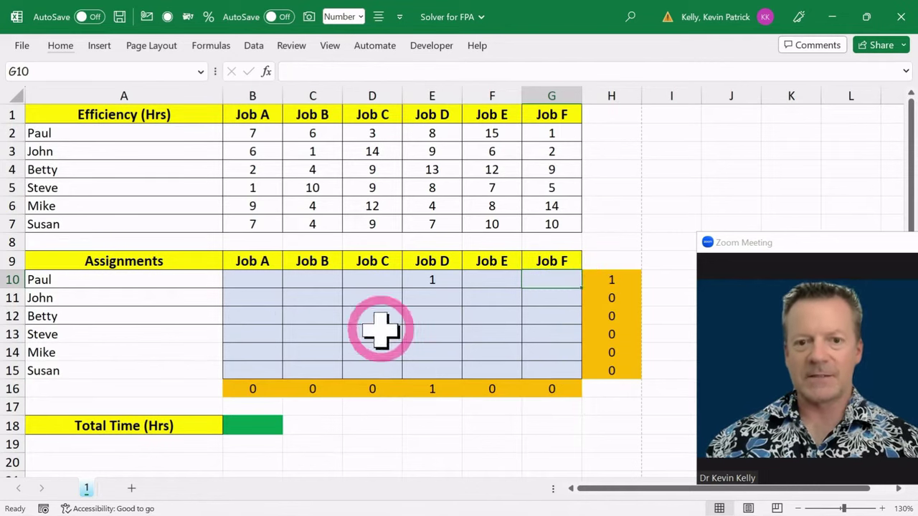
{"action": "left_click", "coordinate": [258, 282]}
{"action": "type", "text": "1"}
{"action": "left_click", "coordinate": [311, 294]}
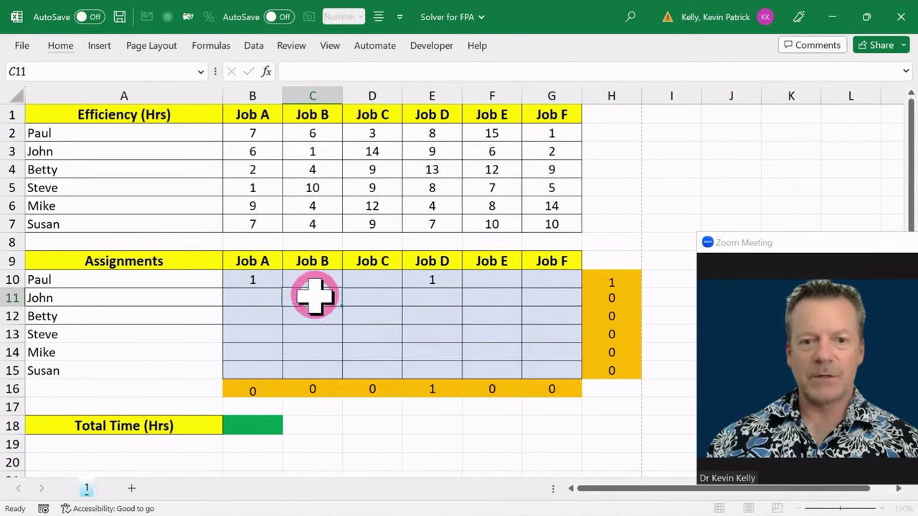
{"action": "type", "text": "1"}
{"action": "left_click", "coordinate": [383, 315]}
{"action": "type", "text": "1"}
{"action": "left_click", "coordinate": [427, 333]}
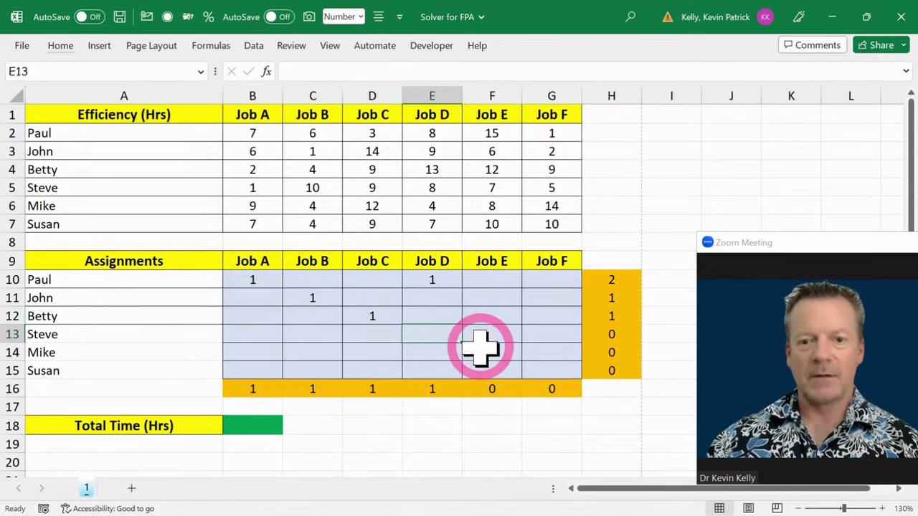
{"action": "type", "text": "1"}
{"action": "left_click", "coordinate": [482, 350]}
{"action": "type", "text": "1"}
{"action": "left_click", "coordinate": [545, 369]}
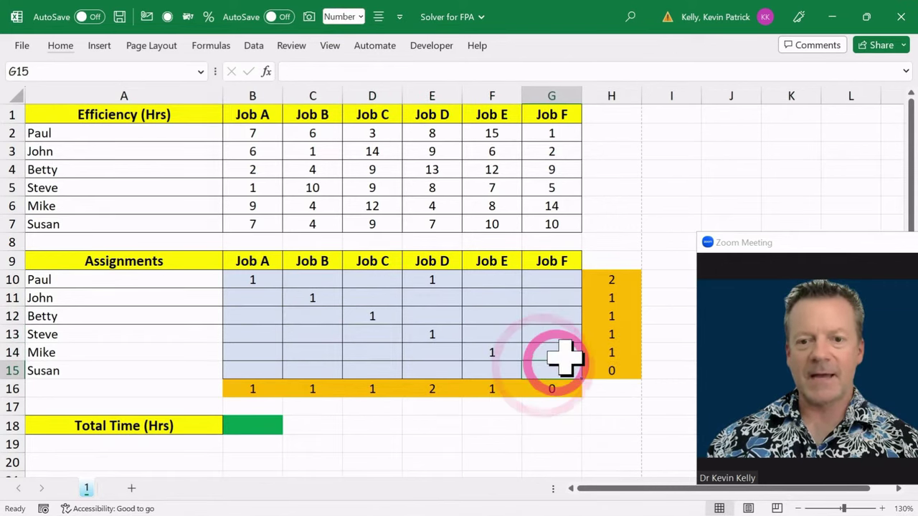
{"action": "type", "text": "1"}
- Clear the Job D test value in E10 and enter 1 again in B10
{"action": "left_click", "coordinate": [425, 278]}
{"action": "key", "text": "Delete"}
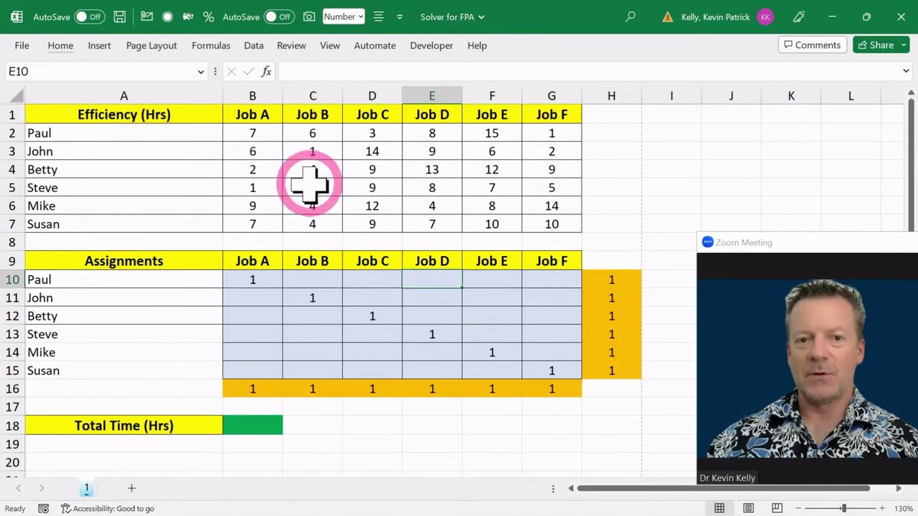
{"action": "left_click", "coordinate": [255, 283]}
{"action": "type", "text": "1"}
{"action": "key", "text": "ctrl+Return"}
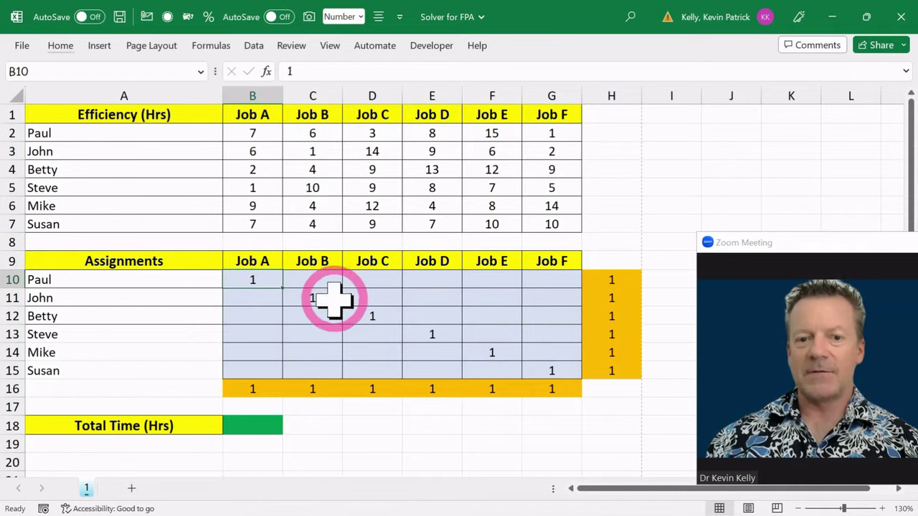
- Check the efficiency hours matching each assignment one by one, in cells B2, C3, D4, E5, F6 and G7
{"action": "left_click", "coordinate": [267, 133]}
{"action": "left_click", "coordinate": [309, 152]}
{"action": "left_click", "coordinate": [366, 170]}
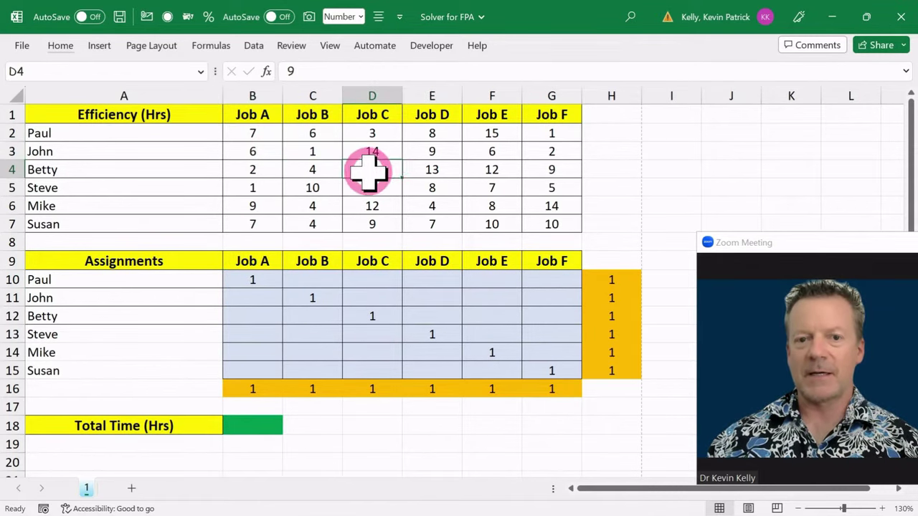
{"action": "left_click", "coordinate": [426, 190]}
{"action": "left_click", "coordinate": [488, 208]}
{"action": "left_click", "coordinate": [545, 225]}
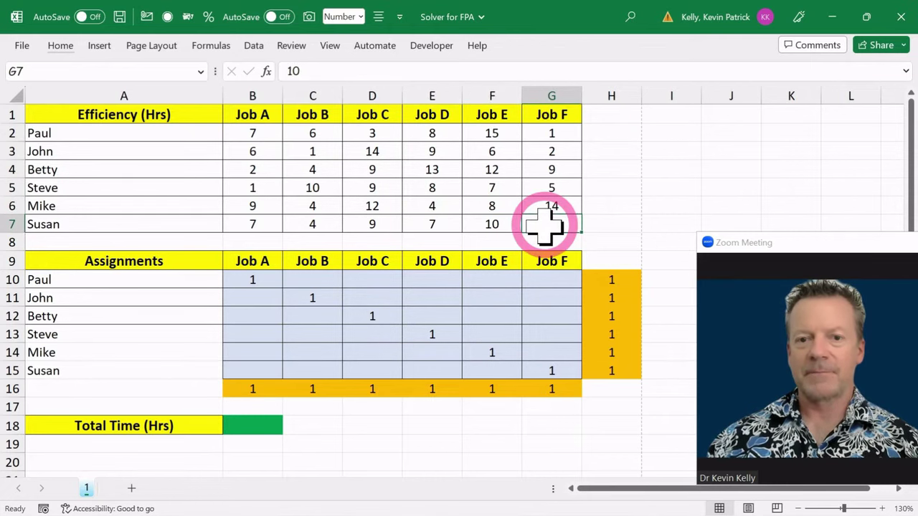
- Select the six diagonal efficiency cells from B2 to G7 together and read their sum
{"action": "left_click", "coordinate": [258, 136], "text": "ctrl"}
{"action": "left_click", "coordinate": [313, 151], "text": "ctrl"}
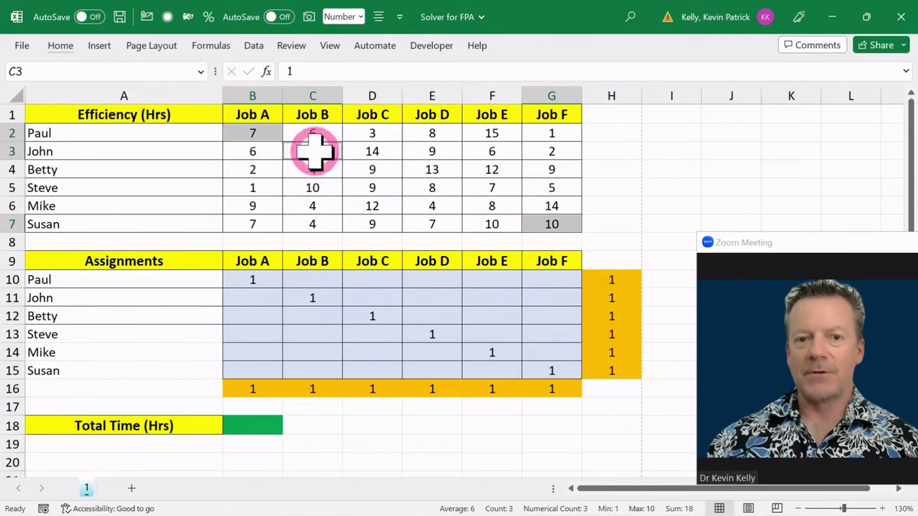
{"action": "left_click", "coordinate": [366, 170], "text": "ctrl"}
{"action": "left_click", "coordinate": [426, 188], "text": "ctrl"}
{"action": "left_click", "coordinate": [488, 208], "text": "ctrl"}
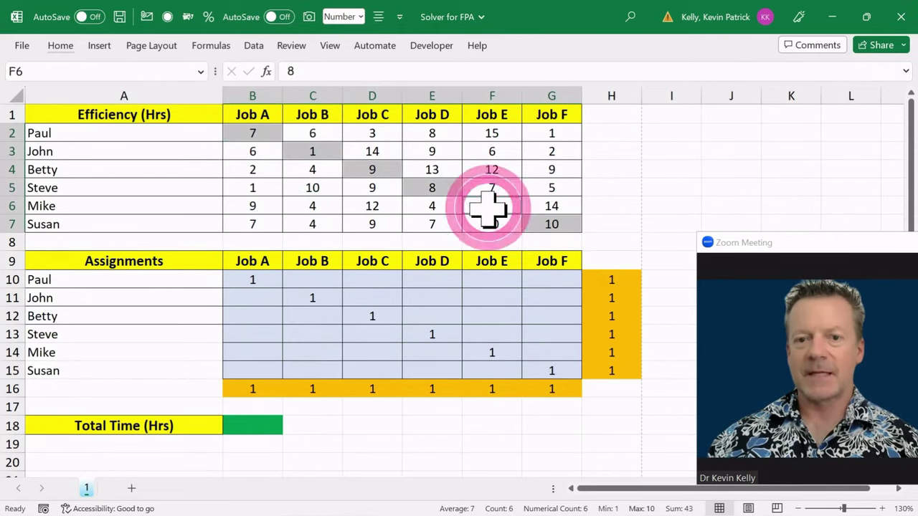
{"action": "left_click", "coordinate": [670, 502]}
{"action": "left_click", "coordinate": [678, 495]}
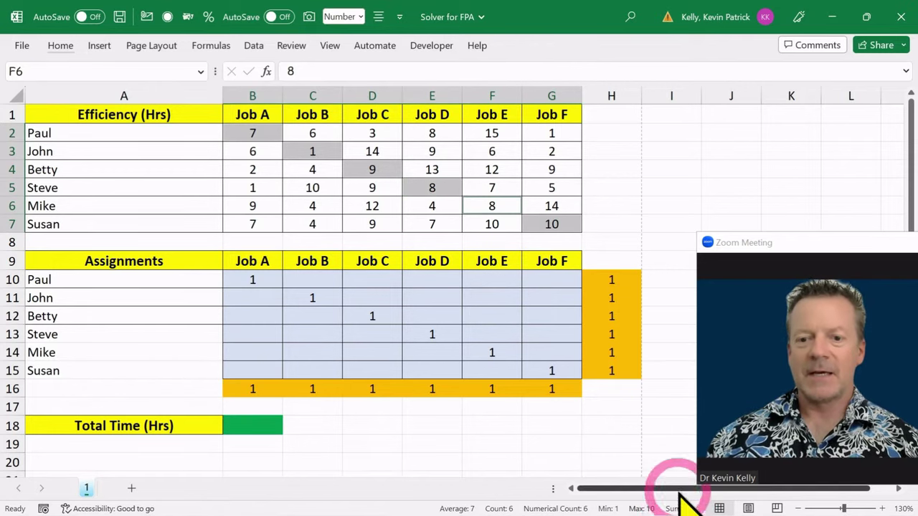
{"action": "left_click", "coordinate": [412, 461]}
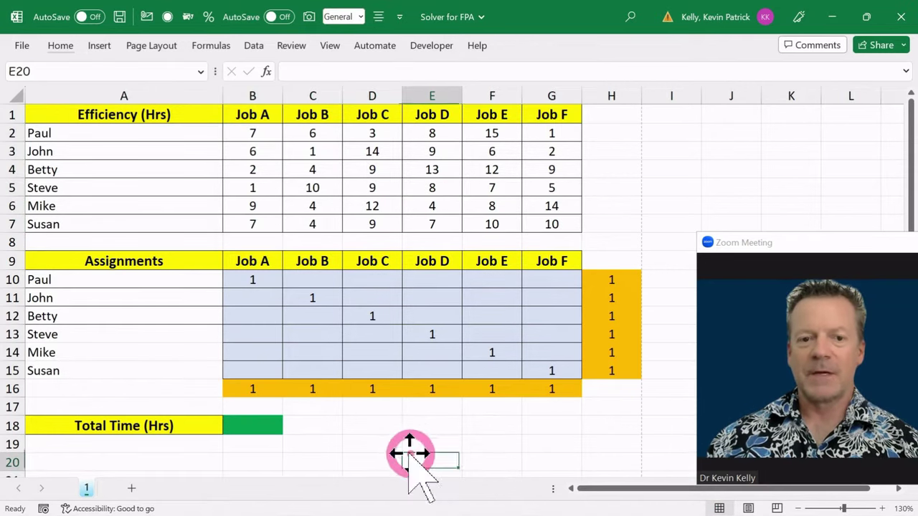
- Enter the total time formula =SUMPRODUCT(B2:G7,B10:G15) in cell B18
{"action": "left_click", "coordinate": [221, 428]}
{"action": "type", "text": "="}
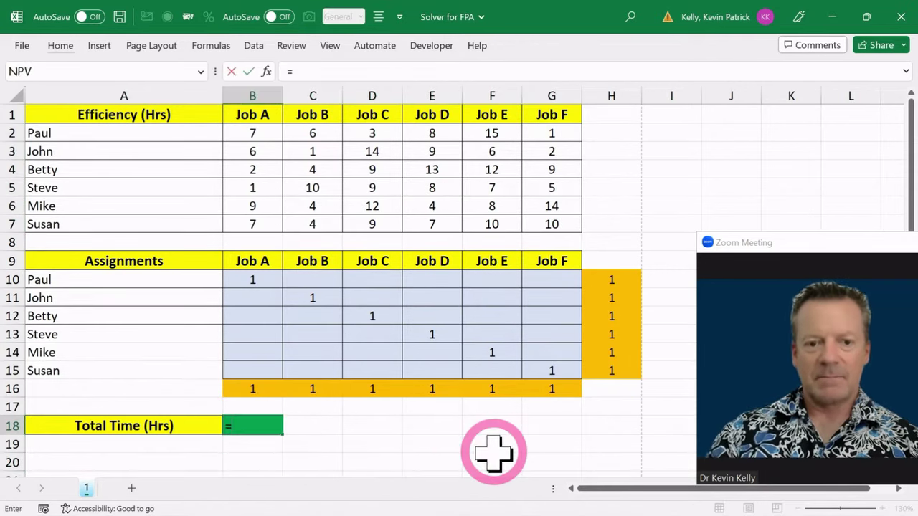
{"action": "type", "text": "sump"}
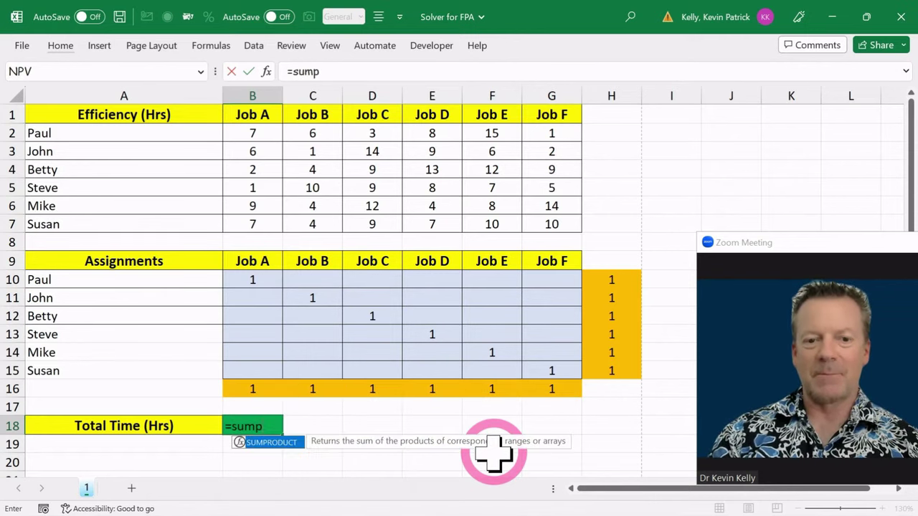
{"action": "key", "text": "Tab"}
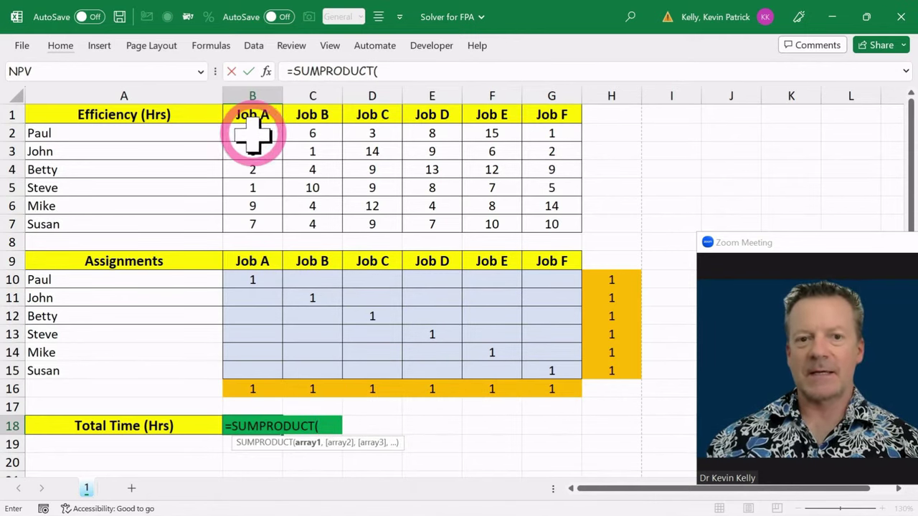
{"action": "left_click_drag", "start_coordinate": [251, 136], "coordinate": [559, 232]}
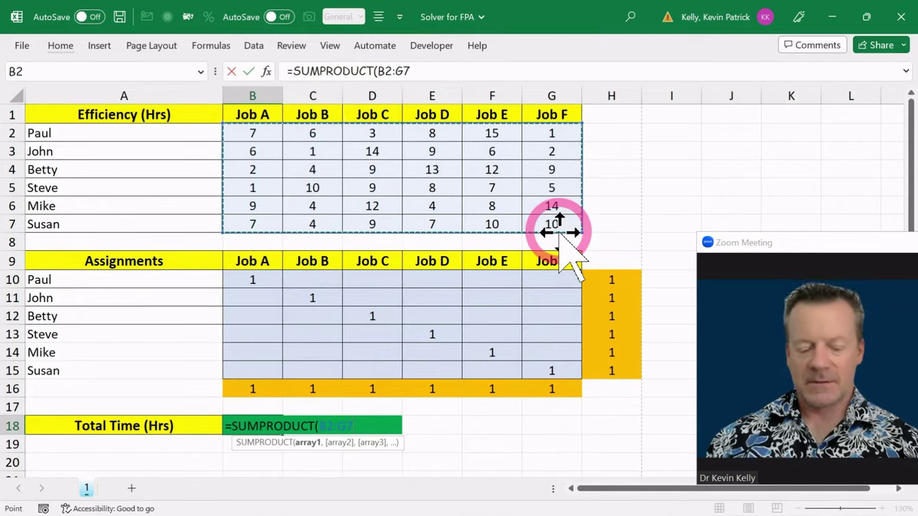
{"action": "type", "text": ","}
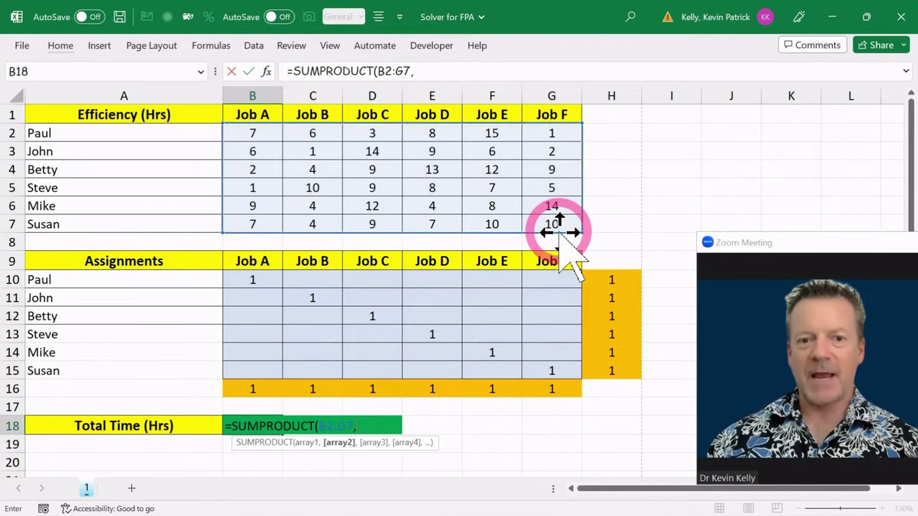
{"action": "left_click_drag", "start_coordinate": [246, 281], "coordinate": [527, 370]}
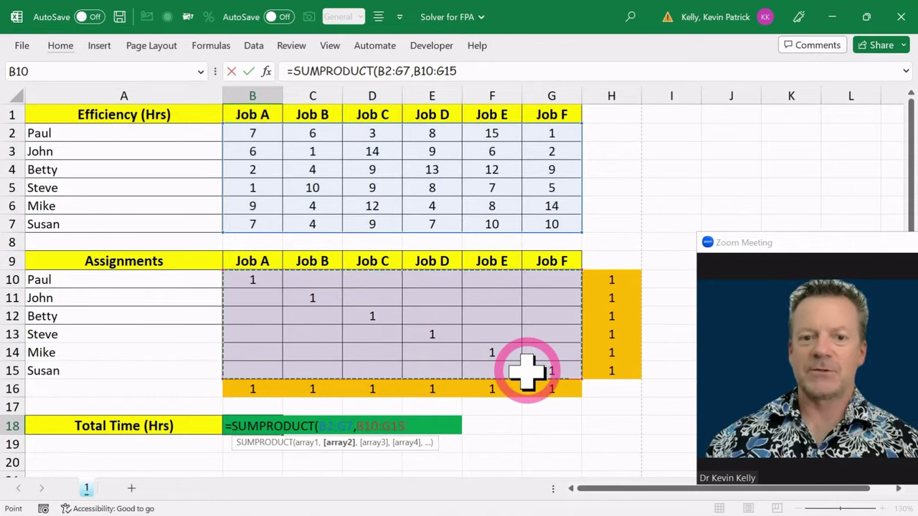
{"action": "type", "text": ")"}
{"action": "key", "text": "Return"}
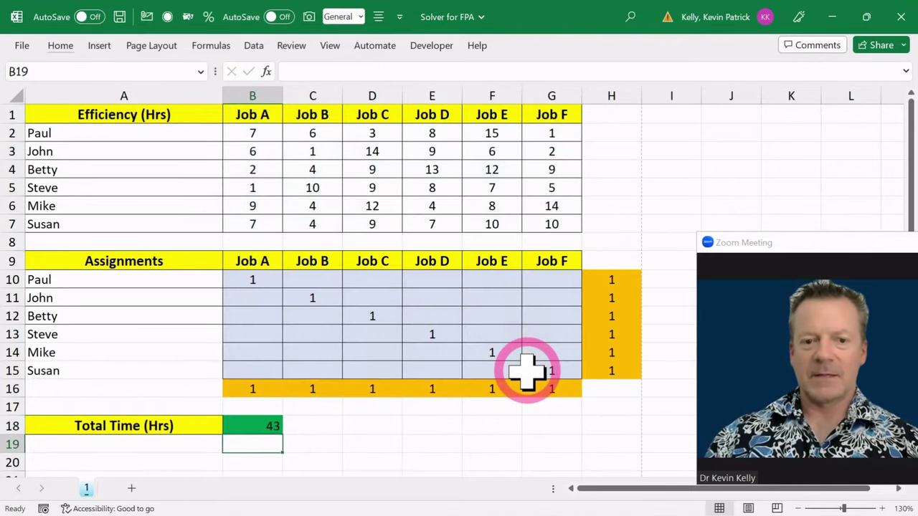
- Show the total time formula as text in C18 using FORMULATEXT on cell B18
{"action": "key", "text": "Up"}
{"action": "key", "text": "Right"}
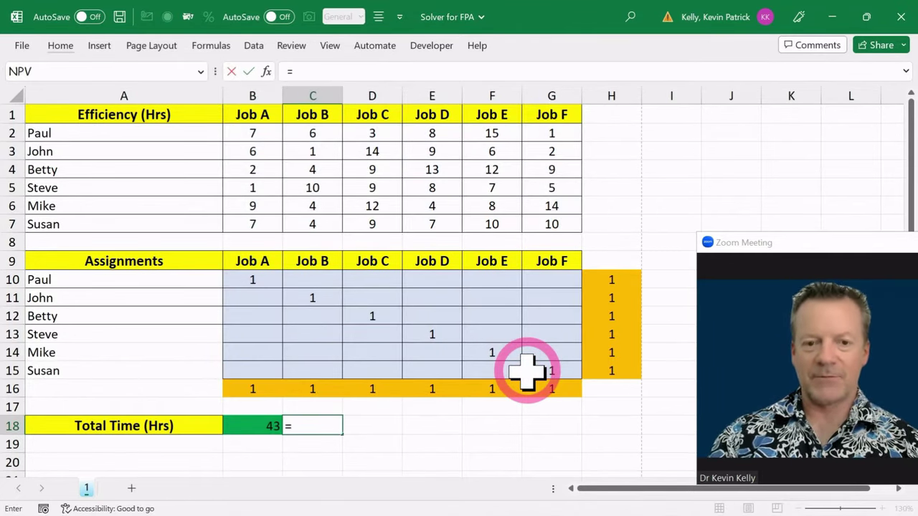
{"action": "type", "text": "=form"}
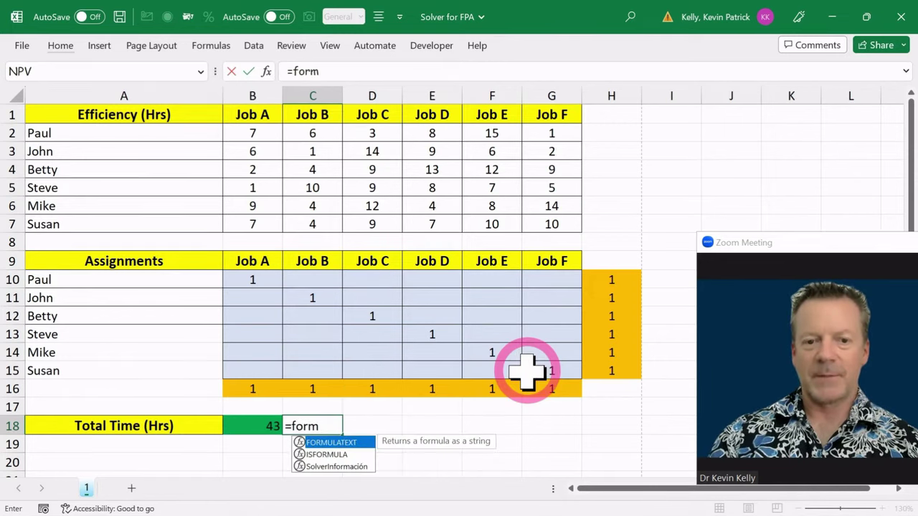
{"action": "key", "text": "Tab"}
{"action": "key", "text": "Left"}
{"action": "key", "text": "Return"}
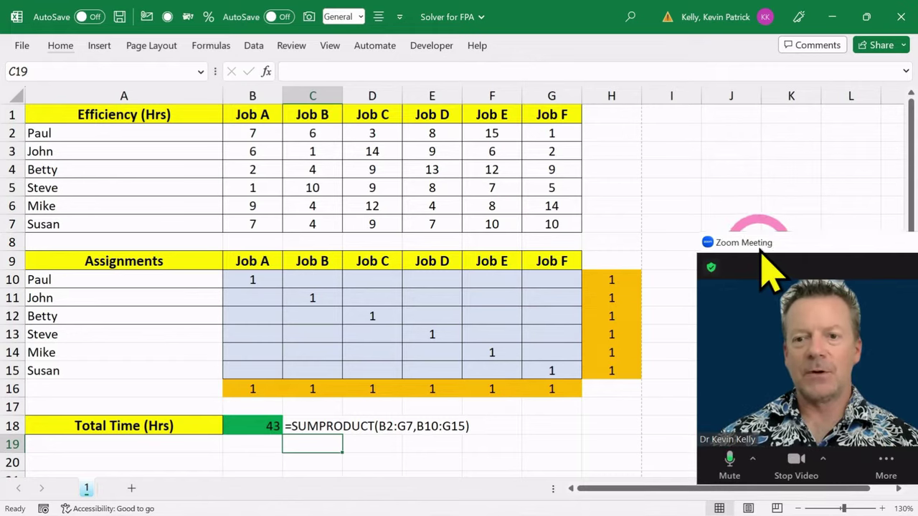
- Open Solver and set its objective to minimize the total time in cell B18
{"action": "left_click_drag", "start_coordinate": [762, 251], "coordinate": [768, 97]}
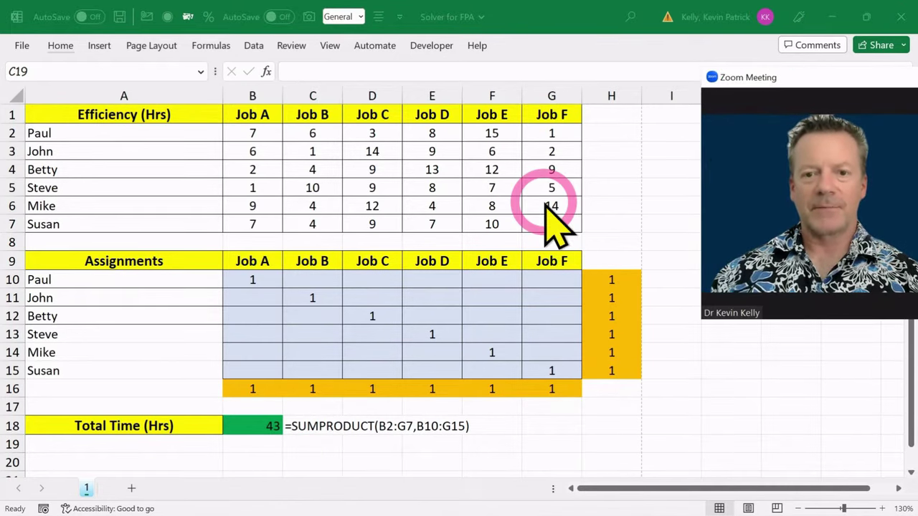
{"action": "left_click", "coordinate": [249, 47]}
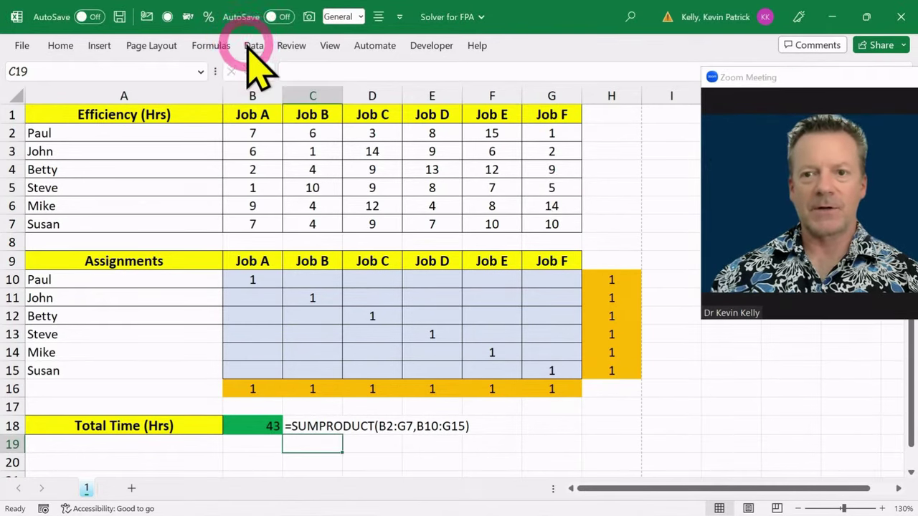
{"action": "left_click", "coordinate": [251, 48]}
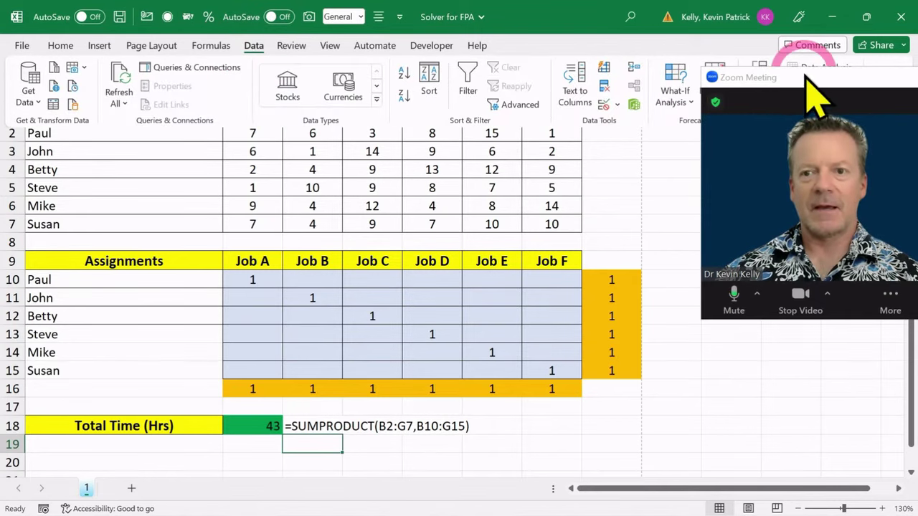
{"action": "left_click_drag", "start_coordinate": [805, 81], "coordinate": [808, 101]}
{"action": "left_click", "coordinate": [255, 49]}
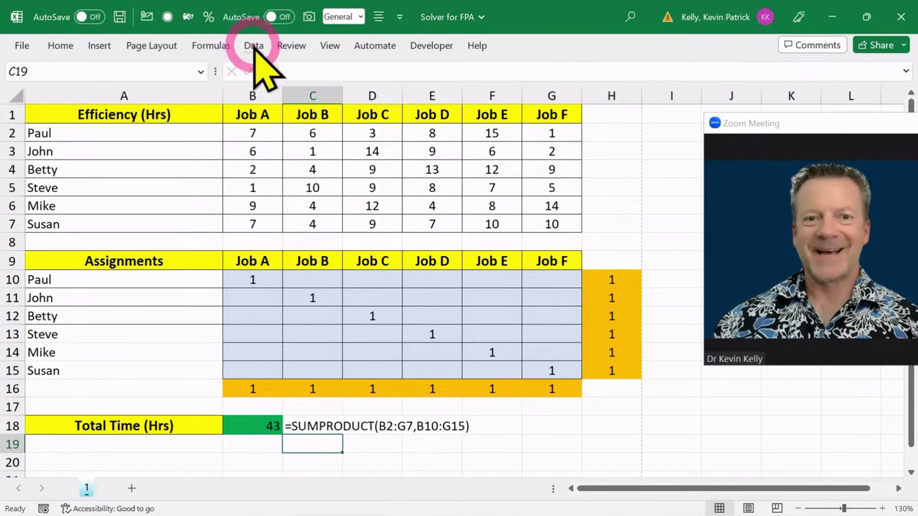
{"action": "left_click", "coordinate": [257, 46]}
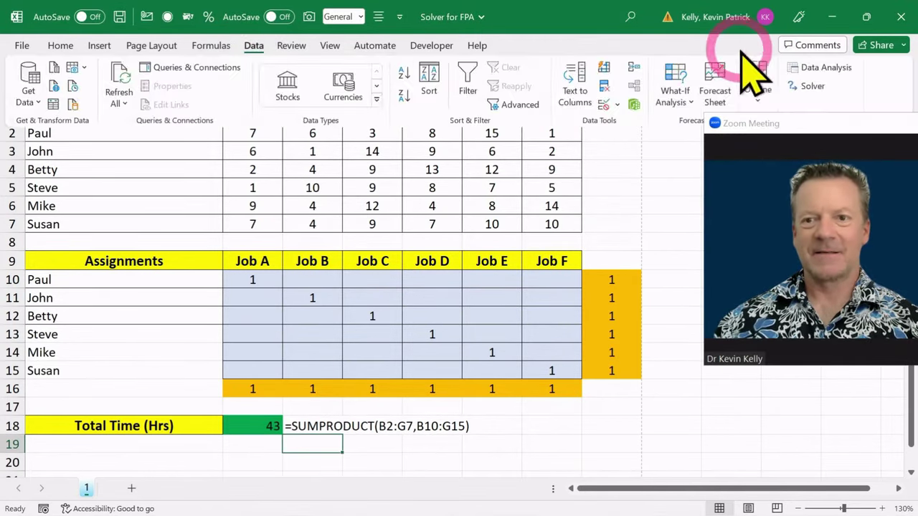
{"action": "left_click", "coordinate": [813, 86]}
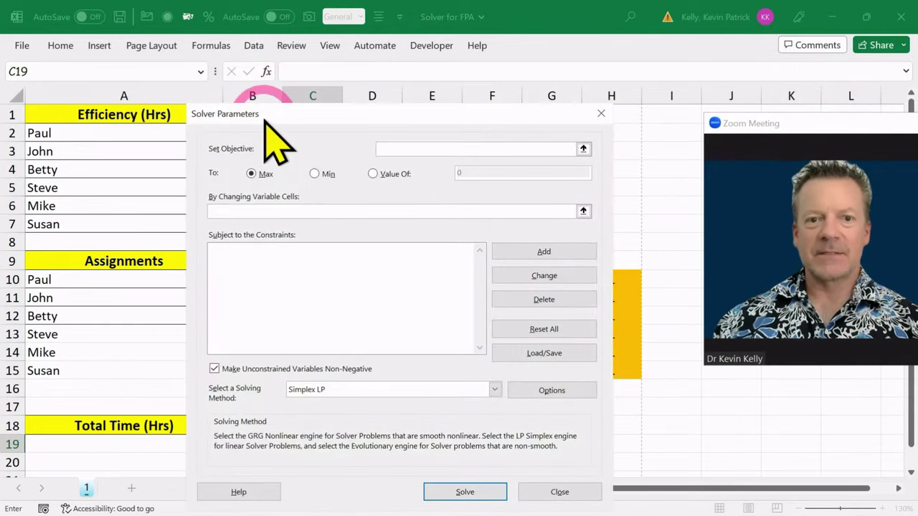
{"action": "left_click_drag", "start_coordinate": [265, 120], "coordinate": [403, 318]}
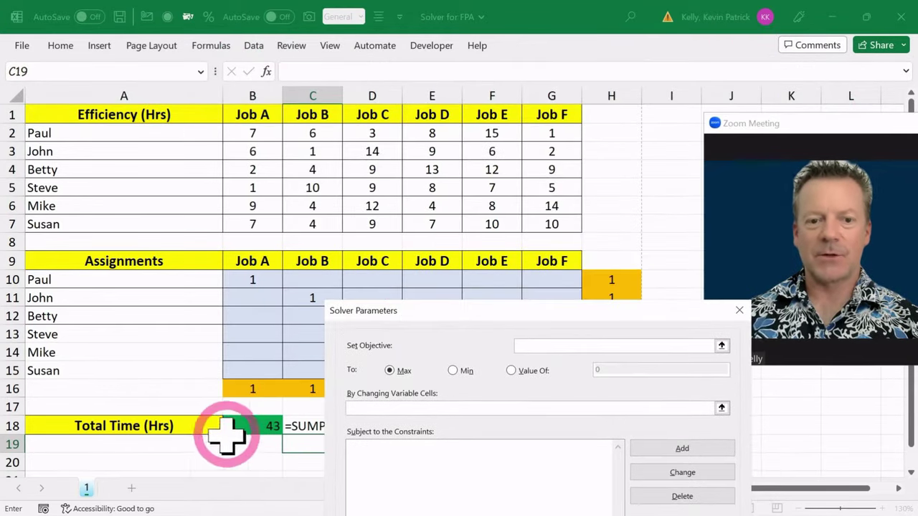
{"action": "left_click", "coordinate": [251, 427]}
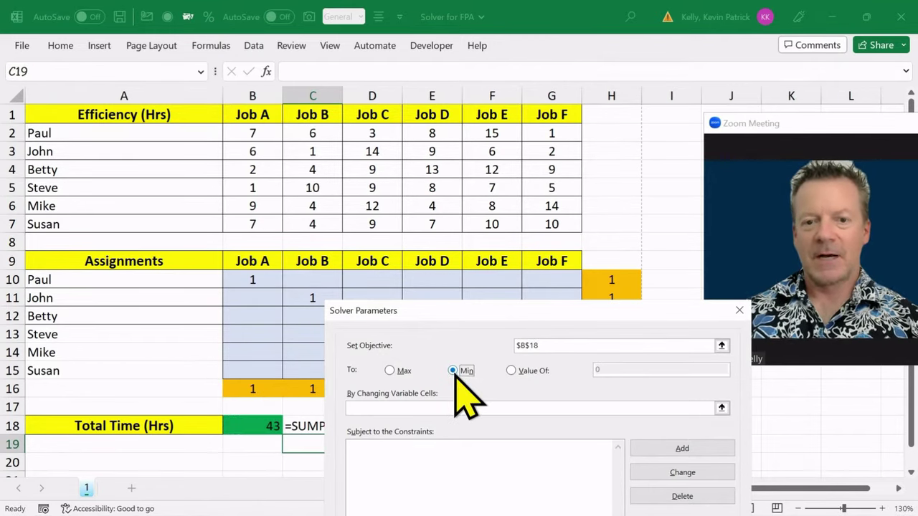
- Set Solver's changing variable cells to the assignments grid B10:G15
{"action": "left_click_drag", "start_coordinate": [443, 311], "coordinate": [293, 388]}
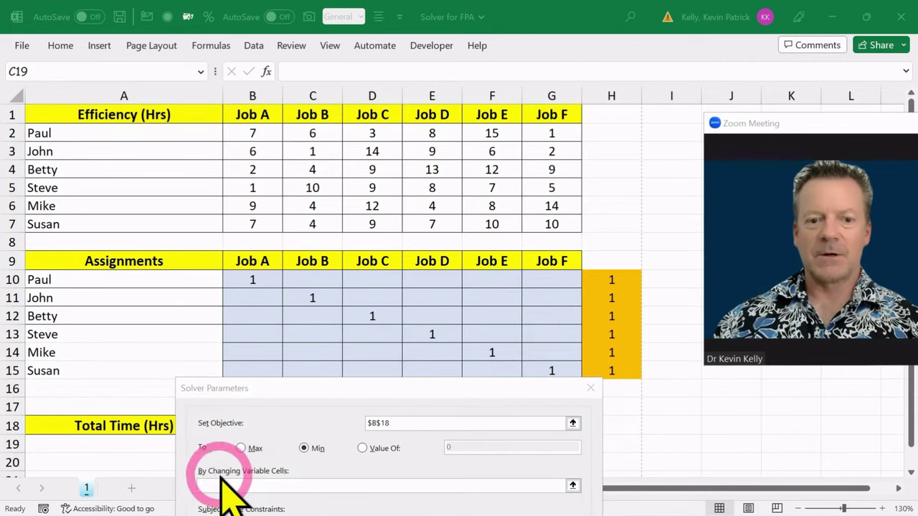
{"action": "left_click", "coordinate": [267, 486]}
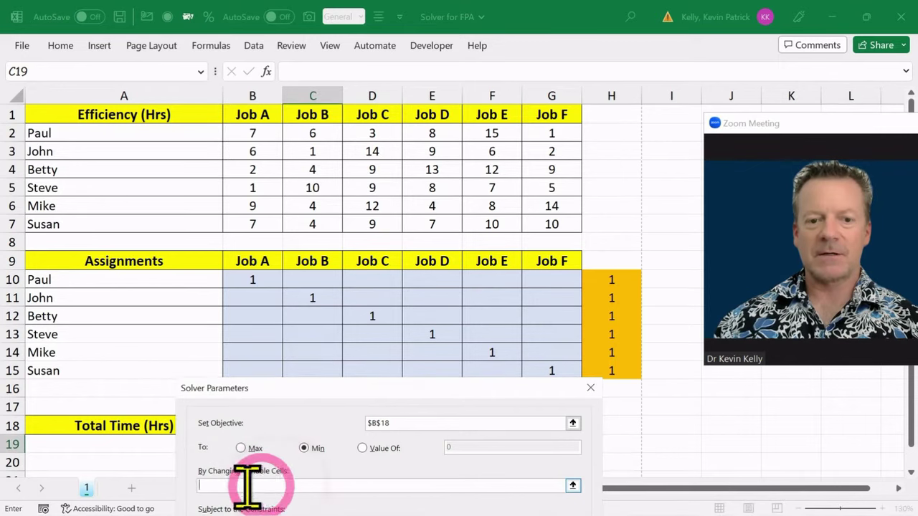
{"action": "left_click_drag", "start_coordinate": [256, 280], "coordinate": [547, 366]}
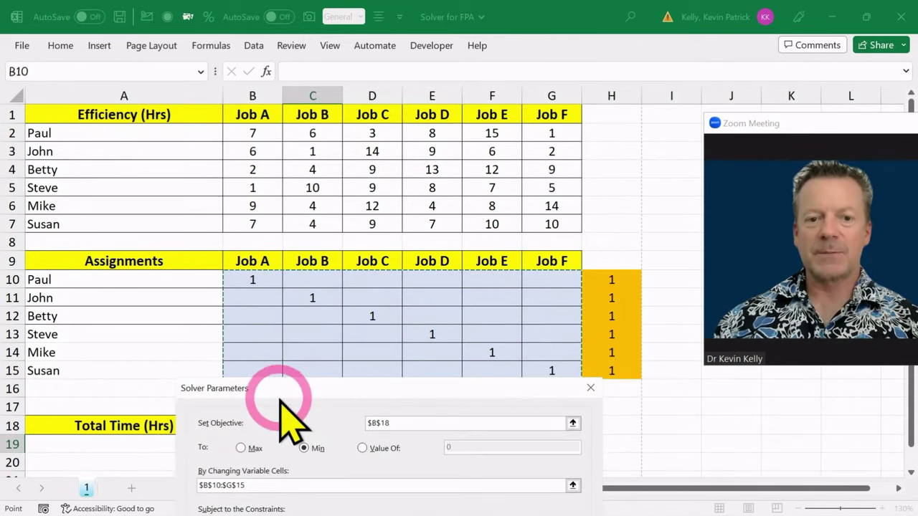
{"action": "left_click_drag", "start_coordinate": [278, 399], "coordinate": [277, 414]}
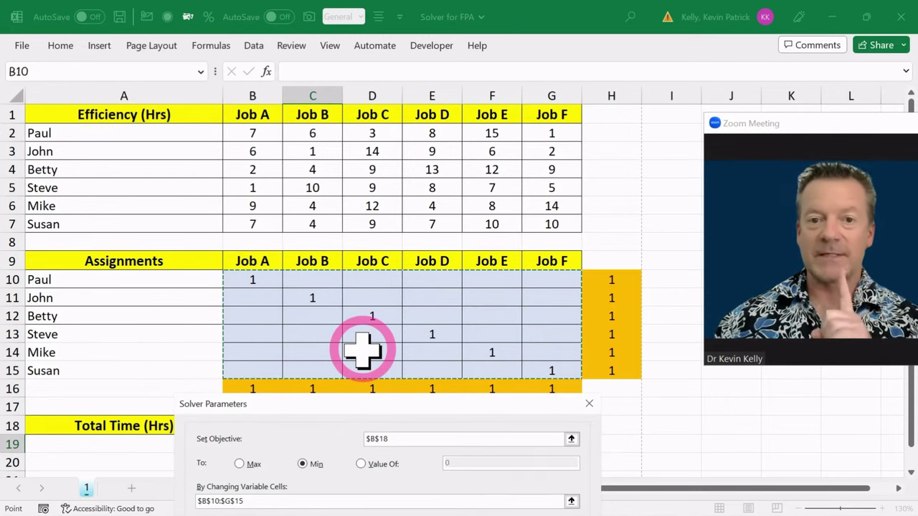
{"action": "left_click_drag", "start_coordinate": [348, 406], "coordinate": [285, 178]}
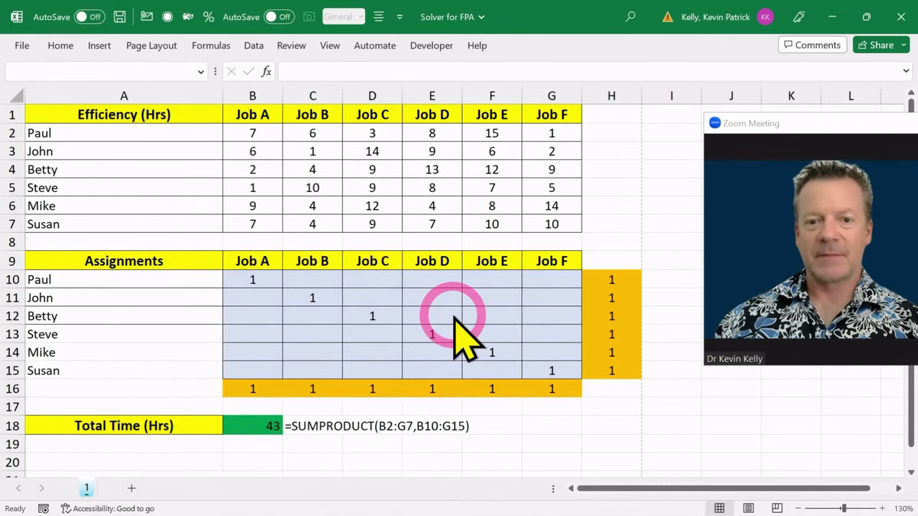
- Add a Solver constraint making the assignments grid B10:G15 binary
{"action": "left_click", "coordinate": [454, 318]}
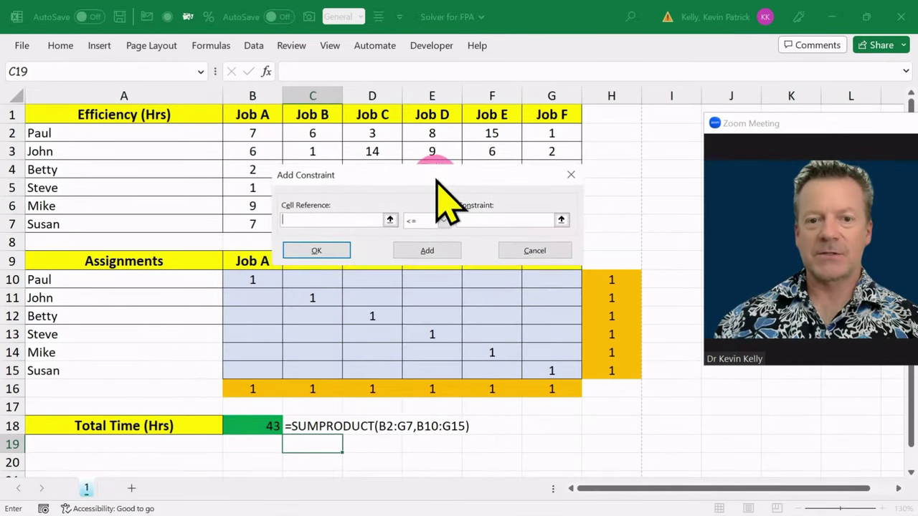
{"action": "left_click_drag", "start_coordinate": [436, 181], "coordinate": [436, 180]}
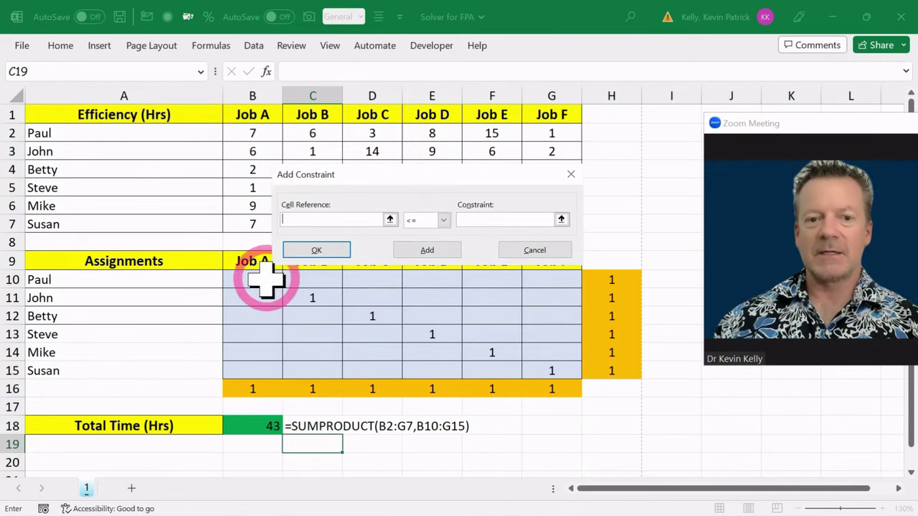
{"action": "left_click_drag", "start_coordinate": [266, 281], "coordinate": [543, 361]}
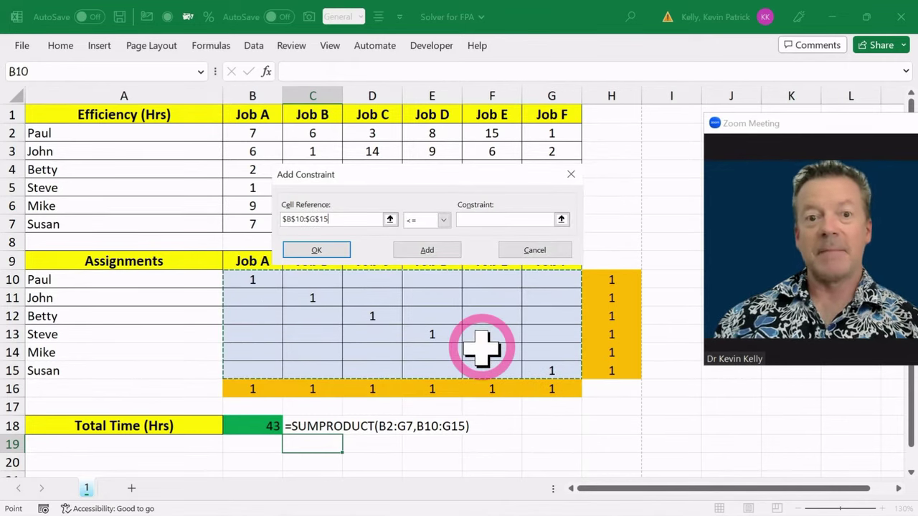
{"action": "left_click", "coordinate": [439, 220]}
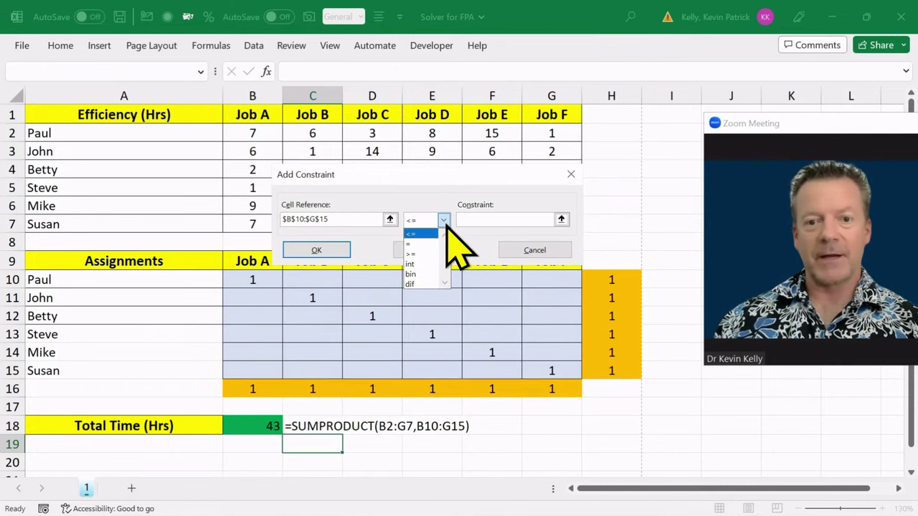
{"action": "left_click", "coordinate": [430, 276]}
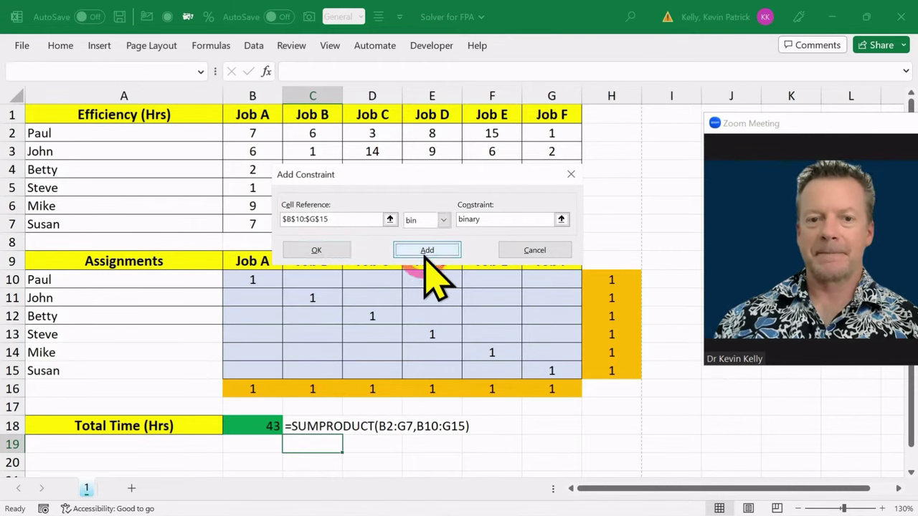
{"action": "left_click", "coordinate": [427, 249]}
- Add a Solver constraint requiring each worker's row total in H10:H15 to equal 1
{"action": "left_click_drag", "start_coordinate": [614, 274], "coordinate": [611, 371]}
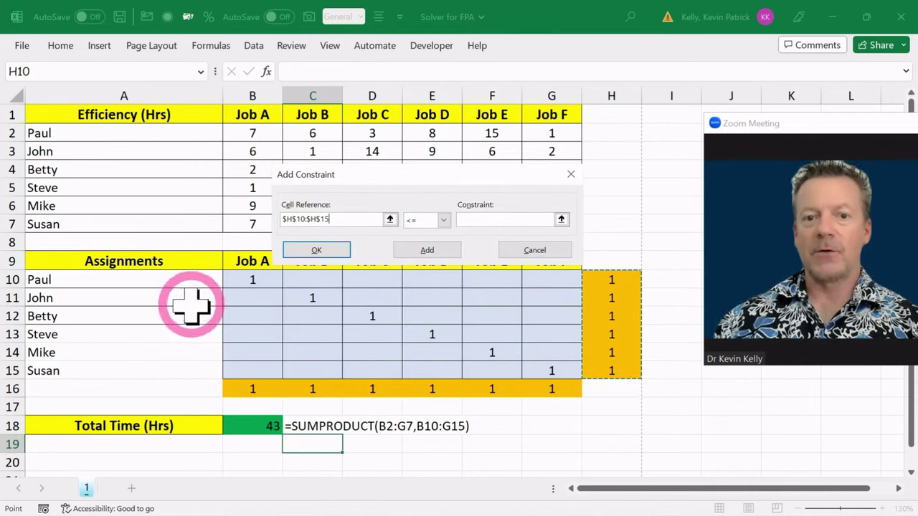
{"action": "left_click", "coordinate": [443, 219]}
{"action": "left_click", "coordinate": [419, 242]}
{"action": "left_click", "coordinate": [486, 219]}
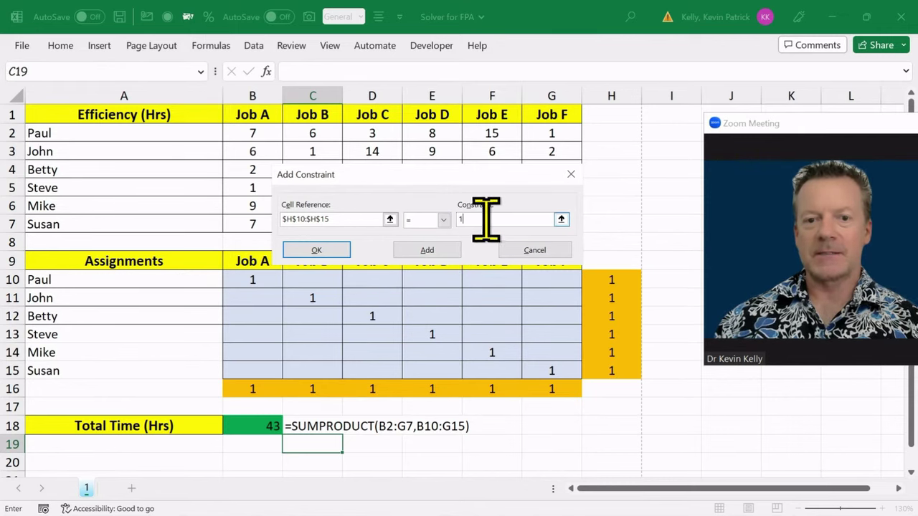
{"action": "left_click", "coordinate": [419, 251]}
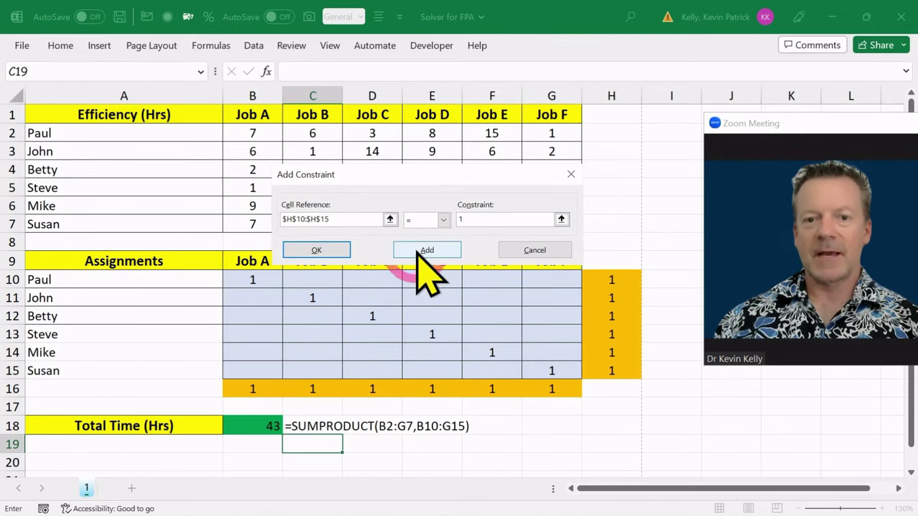
- Add a final Solver constraint requiring each job's column total in B16:G16 to equal 1, and return to the Solver parameters
{"action": "left_click_drag", "start_coordinate": [263, 394], "coordinate": [543, 388]}
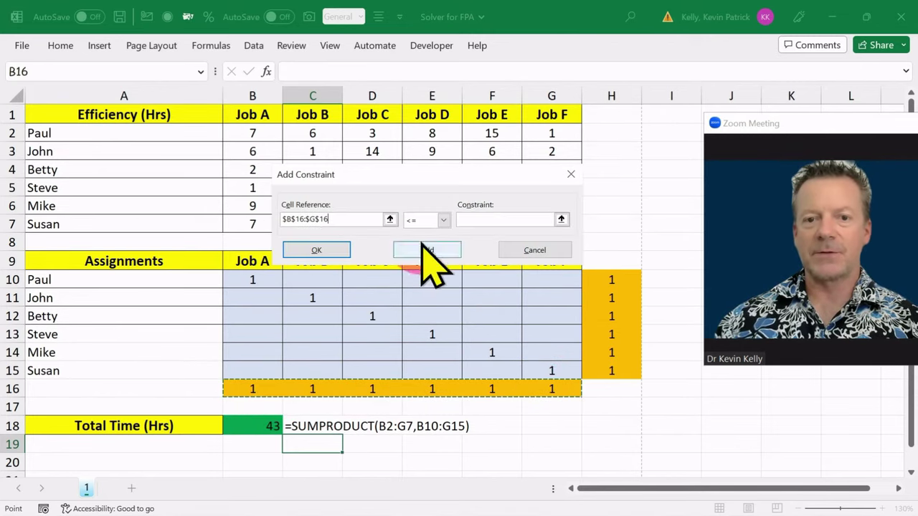
{"action": "left_click", "coordinate": [430, 220]}
{"action": "left_click", "coordinate": [428, 253]}
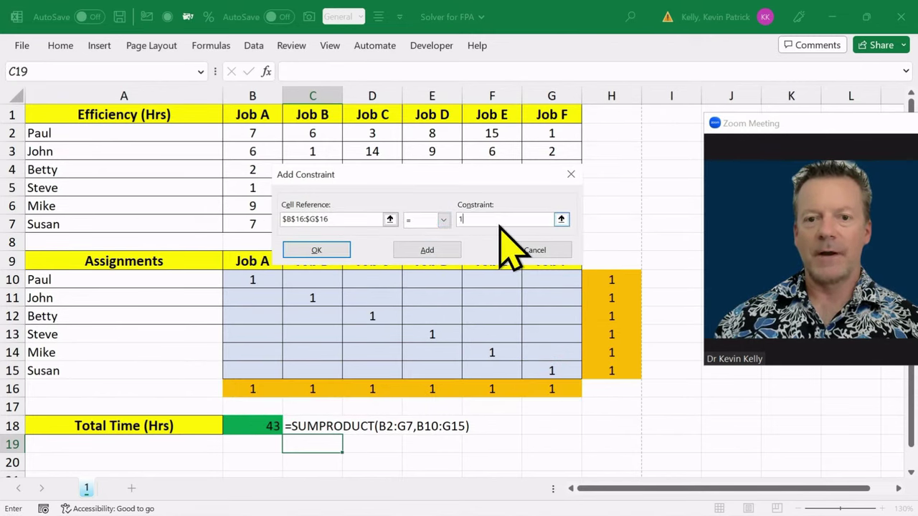
{"action": "left_click", "coordinate": [319, 251]}
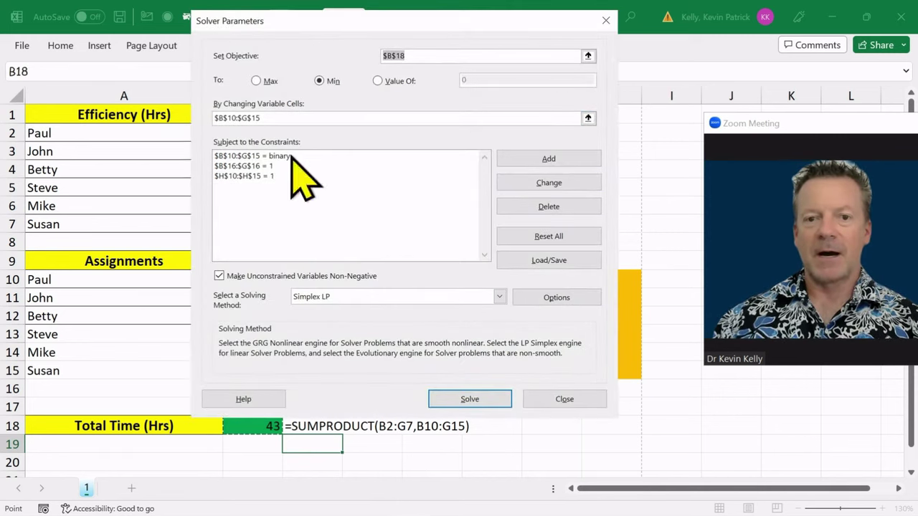
- Solve the assignment model with the Simplex LP method and keep the Solver solution
{"action": "key", "text": "Return"}
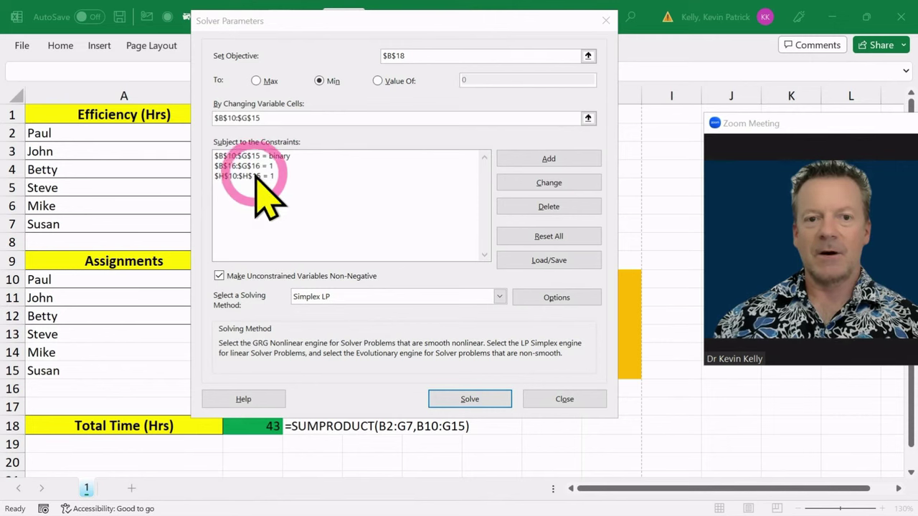
{"action": "left_click", "coordinate": [272, 30]}
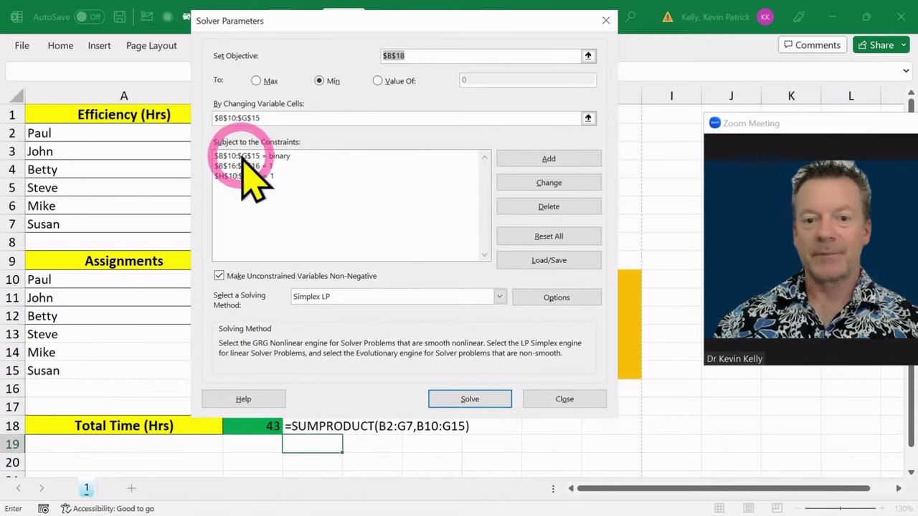
{"action": "left_click", "coordinate": [463, 400]}
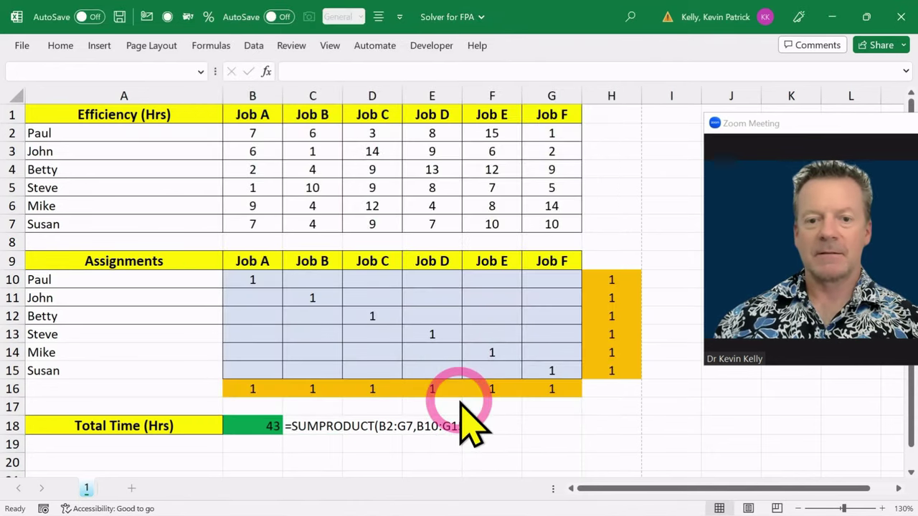
{"action": "left_click", "coordinate": [550, 415]}
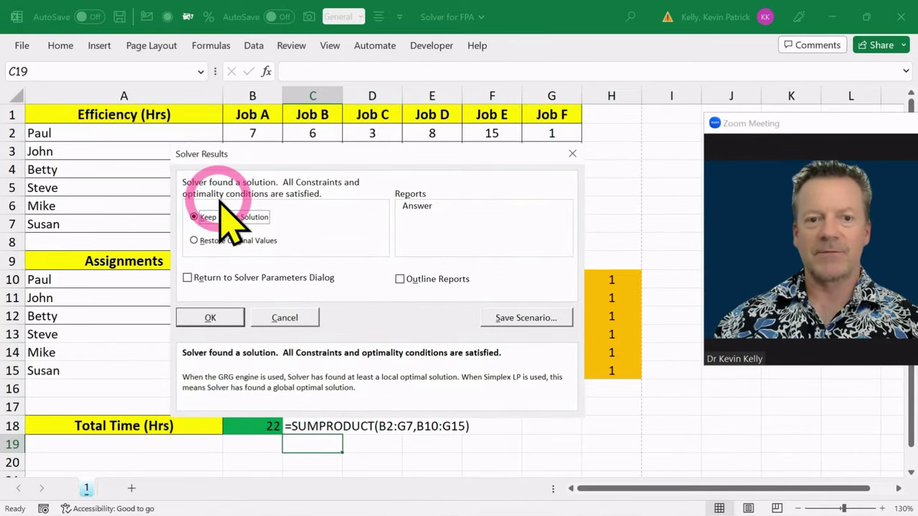
{"action": "left_click", "coordinate": [227, 320]}
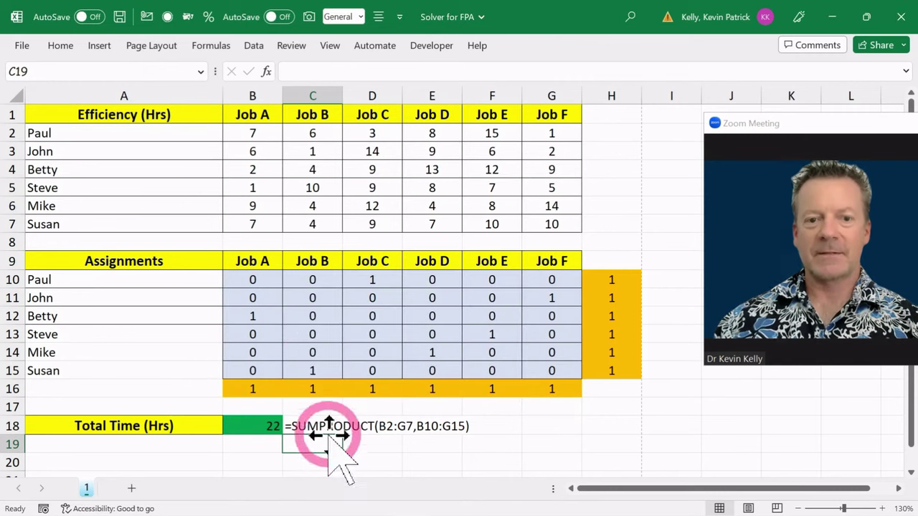
- Examine the minimized total time in row 18 and the Job A assignment in cell B12
{"action": "left_click_drag", "start_coordinate": [219, 426], "coordinate": [343, 426]}
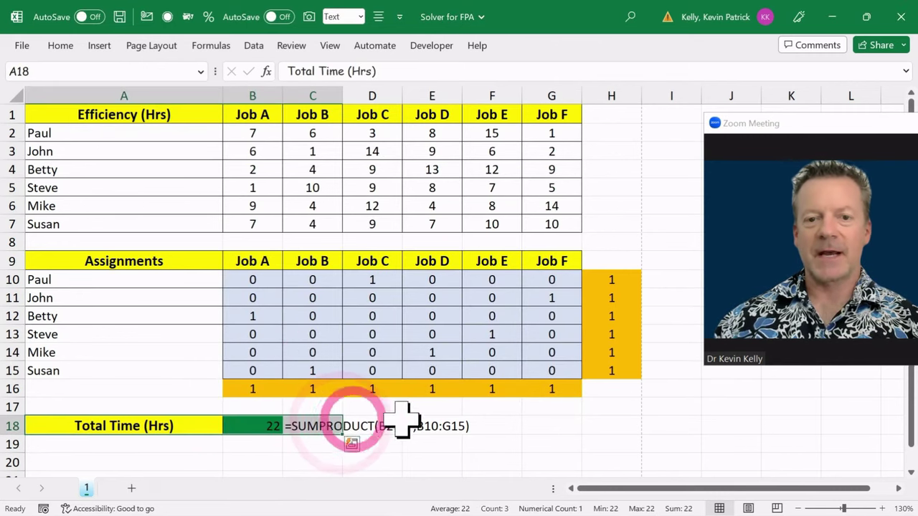
{"action": "left_click", "coordinate": [251, 316]}
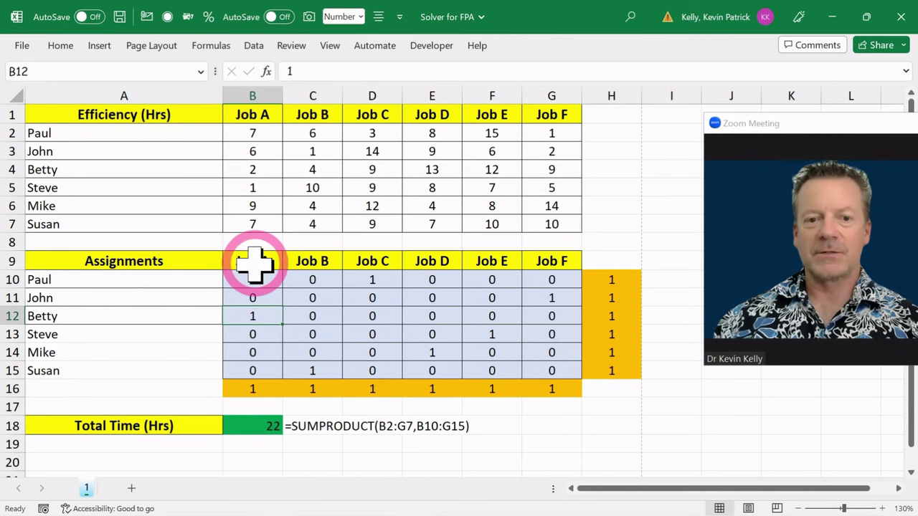